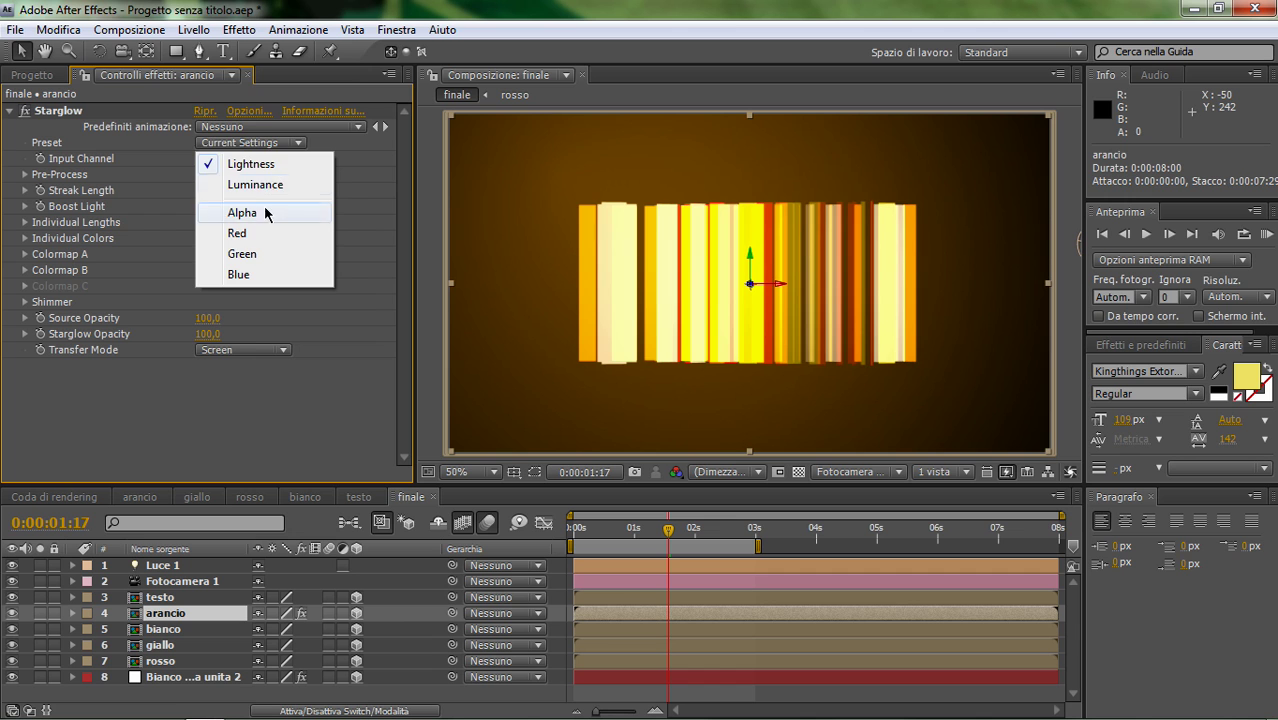
# Set the arancio layer's Starglow Input Channel to Alpha, with Pre-Process Threshold 334 and Threshold Soft 85.
pyautogui.click(264, 211)
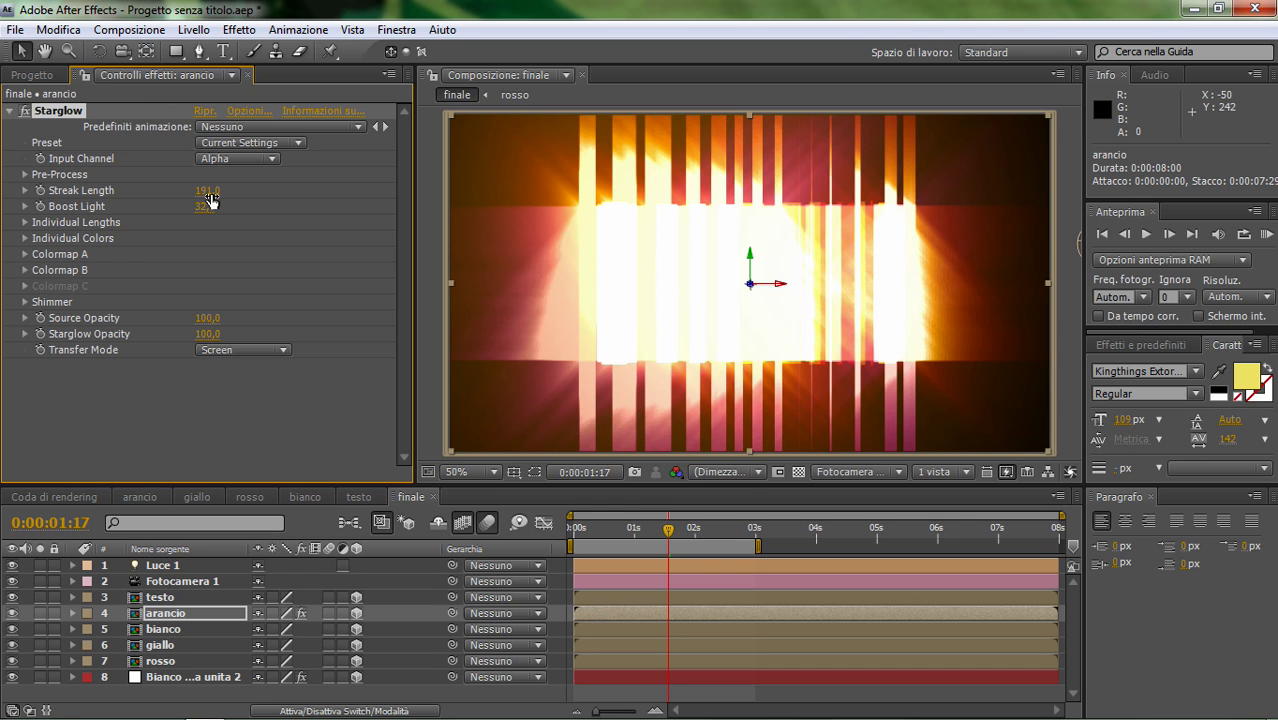
pyautogui.click(25, 174)
pyautogui.click(207, 190)
pyautogui.write('186')
pyautogui.press('Return')
pyautogui.moveTo(207, 190); pyautogui.dragTo(269, 203)
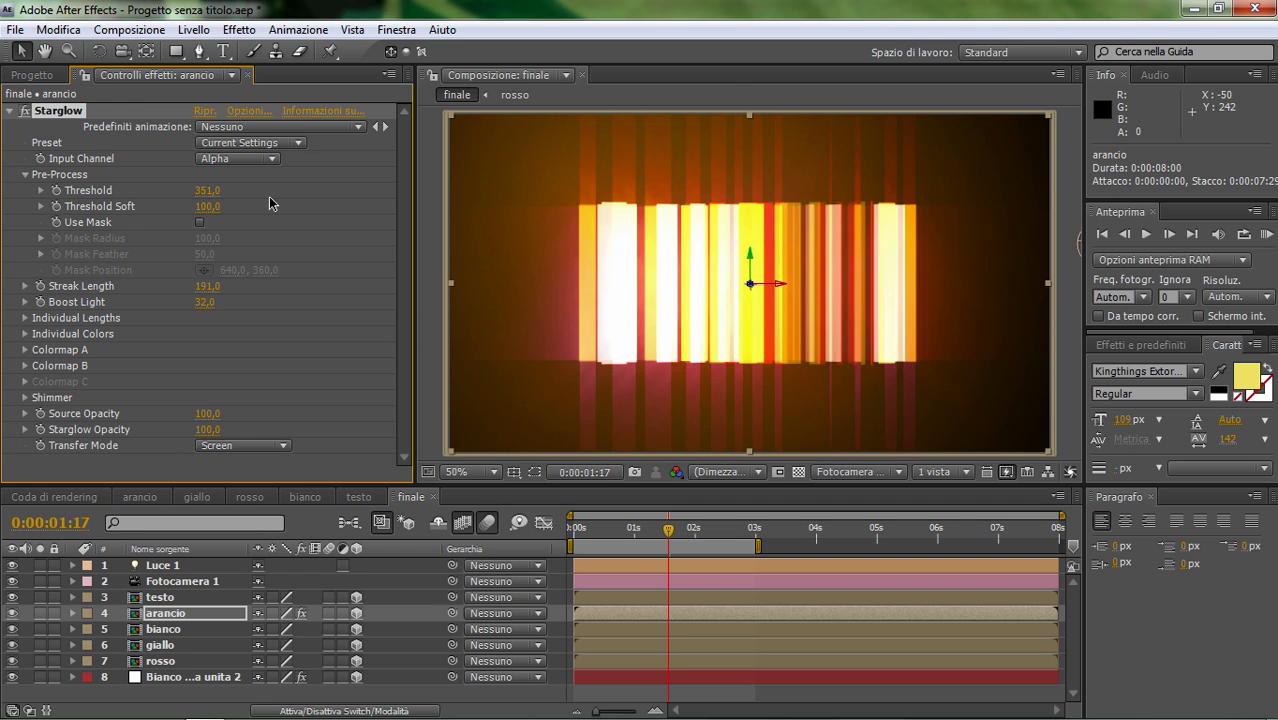
pyautogui.moveTo(212, 208)
pyautogui.mouseDown()
pyautogui.moveTo(174, 208)
pyautogui.moveTo(201, 207)
pyautogui.moveTo(198, 194)
pyautogui.mouseUp()
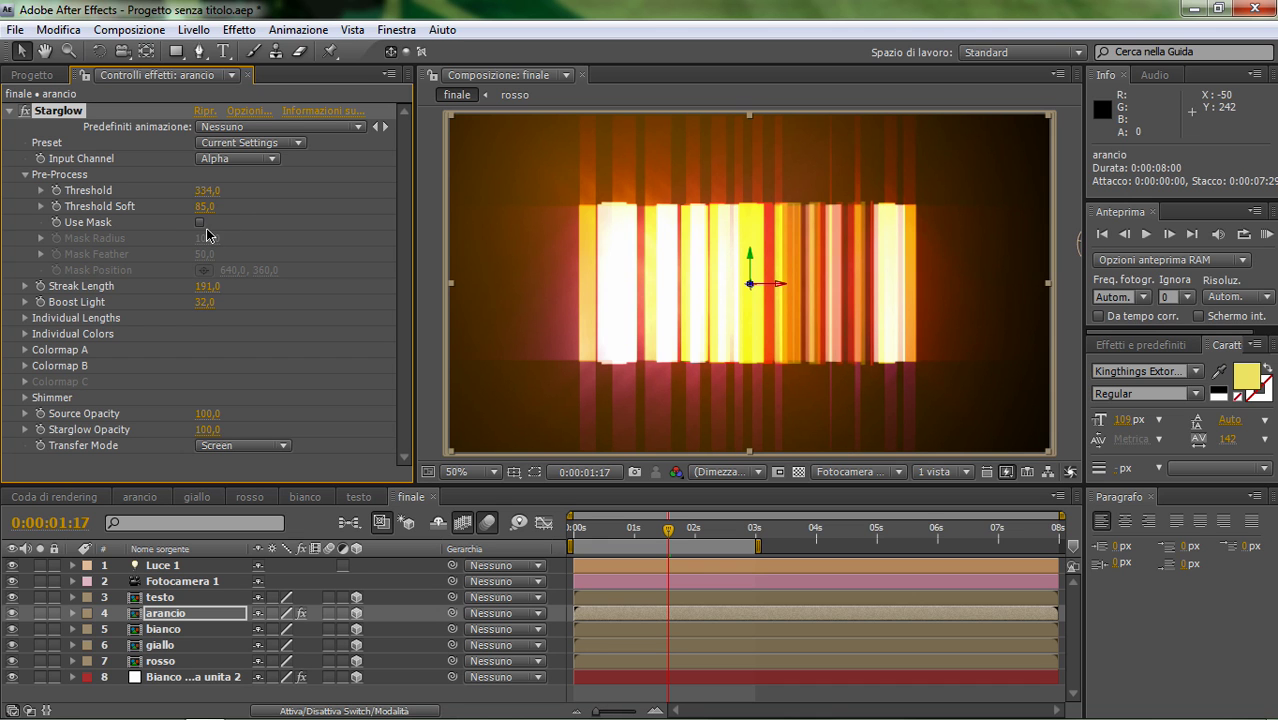
# Lower the arancio layer's Starglow Streak Length to 50 and Boost Light to 10.6.
pyautogui.moveTo(206, 290)
pyautogui.mouseDown()
pyautogui.moveTo(308, 288)
pyautogui.moveTo(75, 278)
pyautogui.mouseUp()
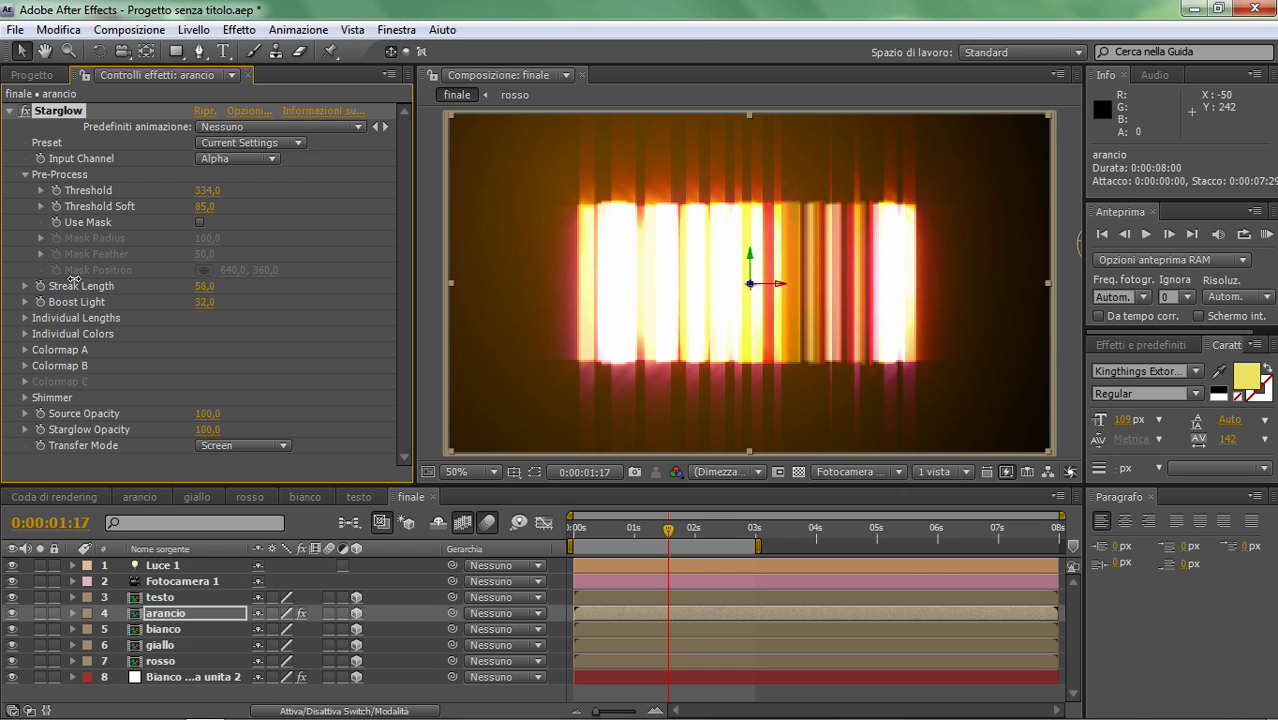
pyautogui.moveTo(72, 280); pyautogui.dragTo(70, 280)
pyautogui.moveTo(208, 301); pyautogui.dragTo(57, 303)
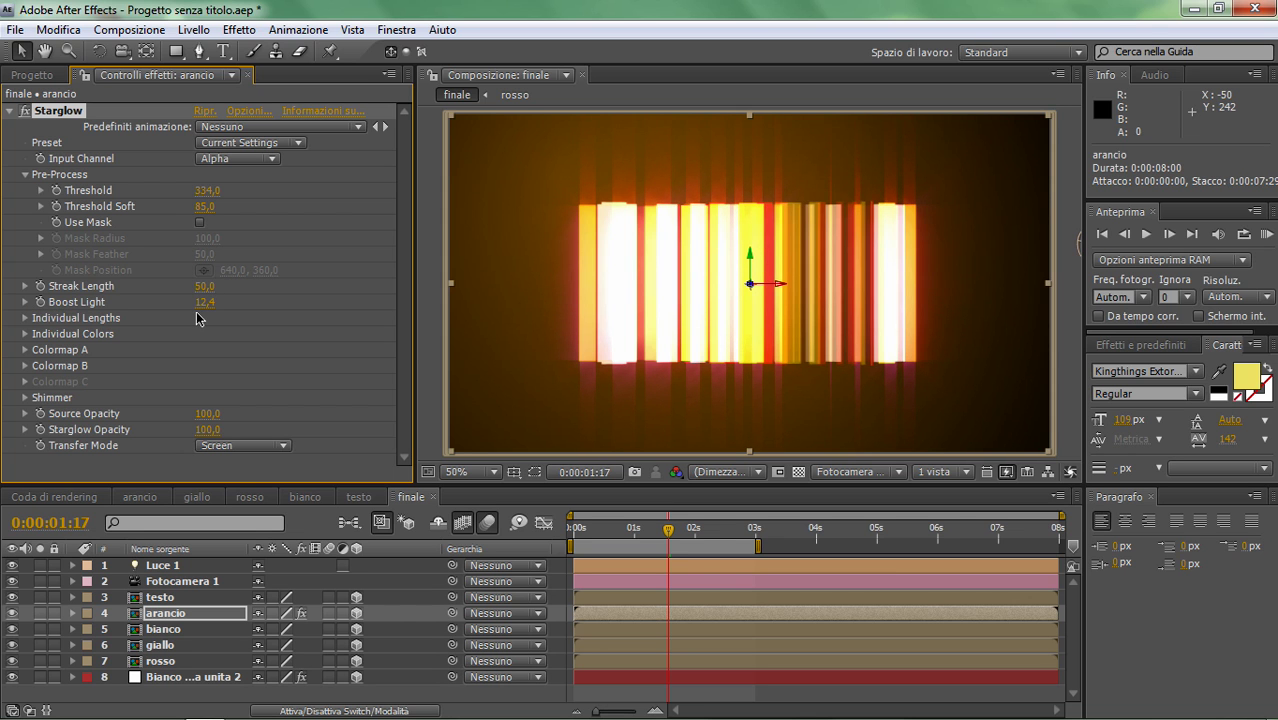
pyautogui.moveTo(200, 302); pyautogui.dragTo(190, 308)
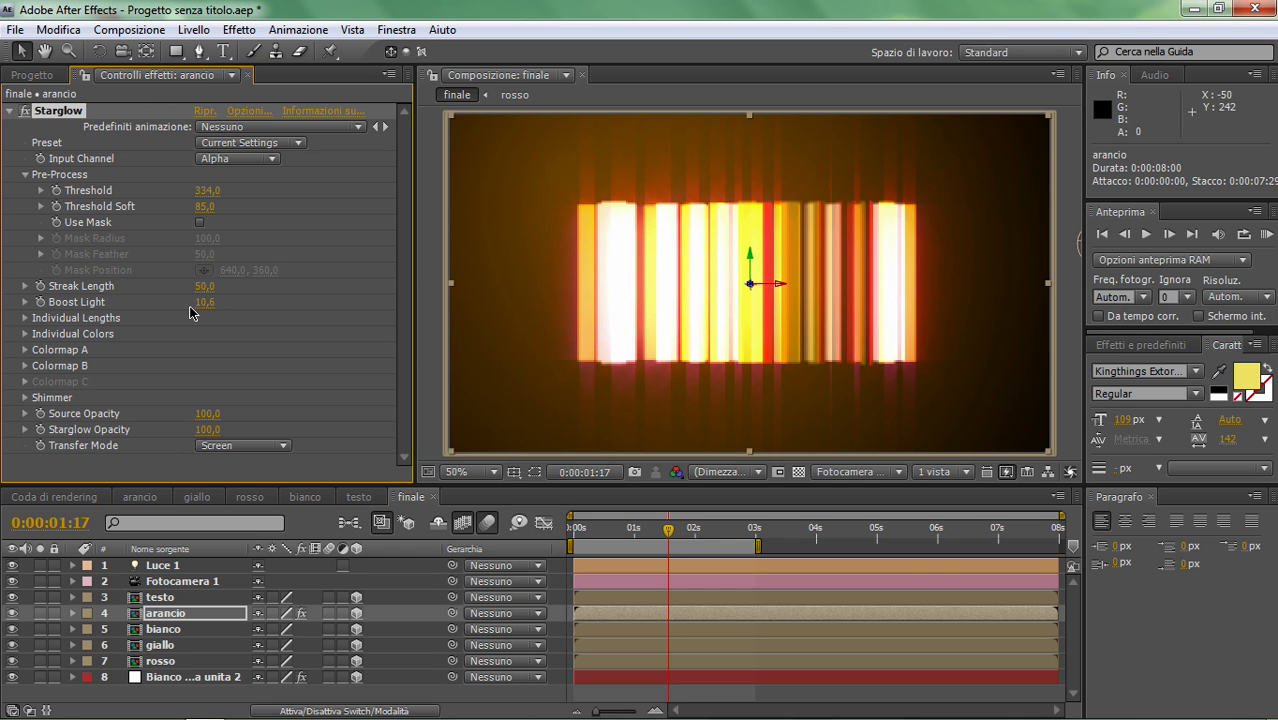
# Apply the Supastar preset to the arancio layer's Starglow and move the current time to 0:00:01:12.
pyautogui.click(300, 145)
pyautogui.click(262, 600)
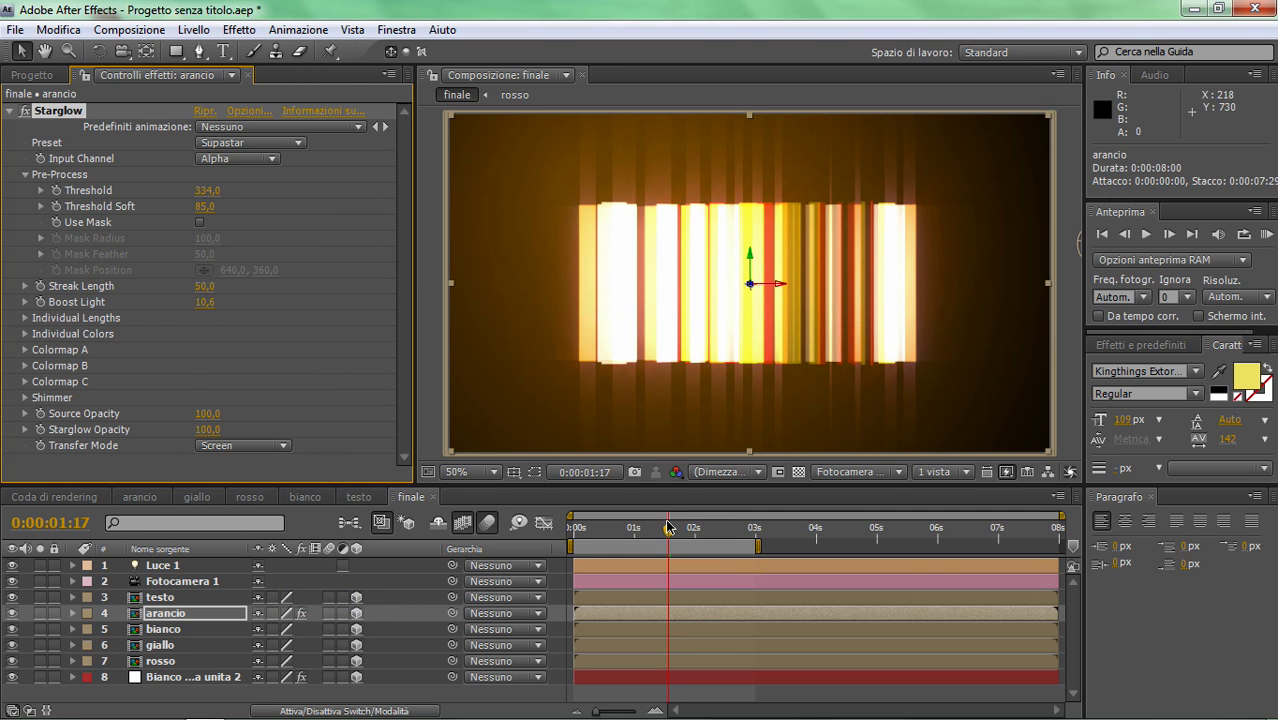
pyautogui.moveTo(668, 530)
pyautogui.mouseDown()
pyautogui.moveTo(608, 532)
pyautogui.moveTo(661, 534)
pyautogui.mouseUp()
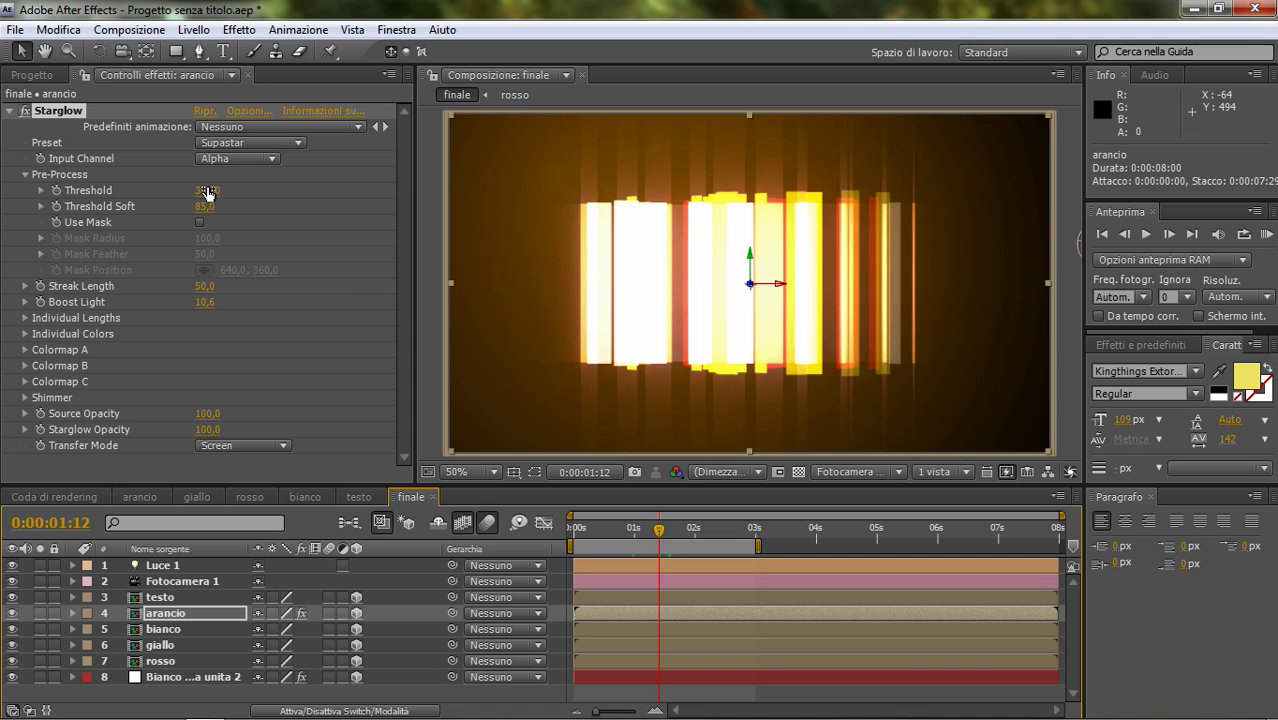
# Set arancio's Starglow Threshold to 368, Threshold Soft to 100, Streak Length to 117 and Boost Light to 20.1.
pyautogui.moveTo(205, 190); pyautogui.dragTo(289, 215)
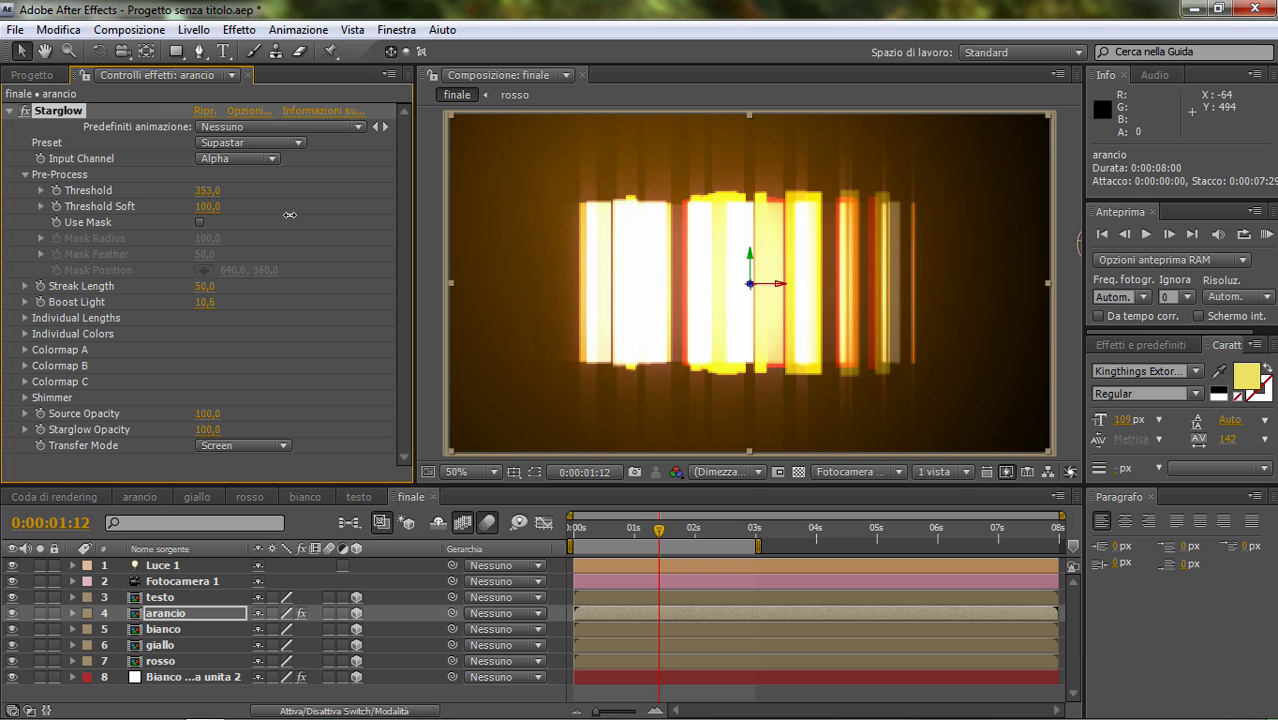
pyautogui.moveTo(208, 284); pyautogui.dragTo(186, 287)
pyautogui.moveTo(205, 190); pyautogui.dragTo(228, 199)
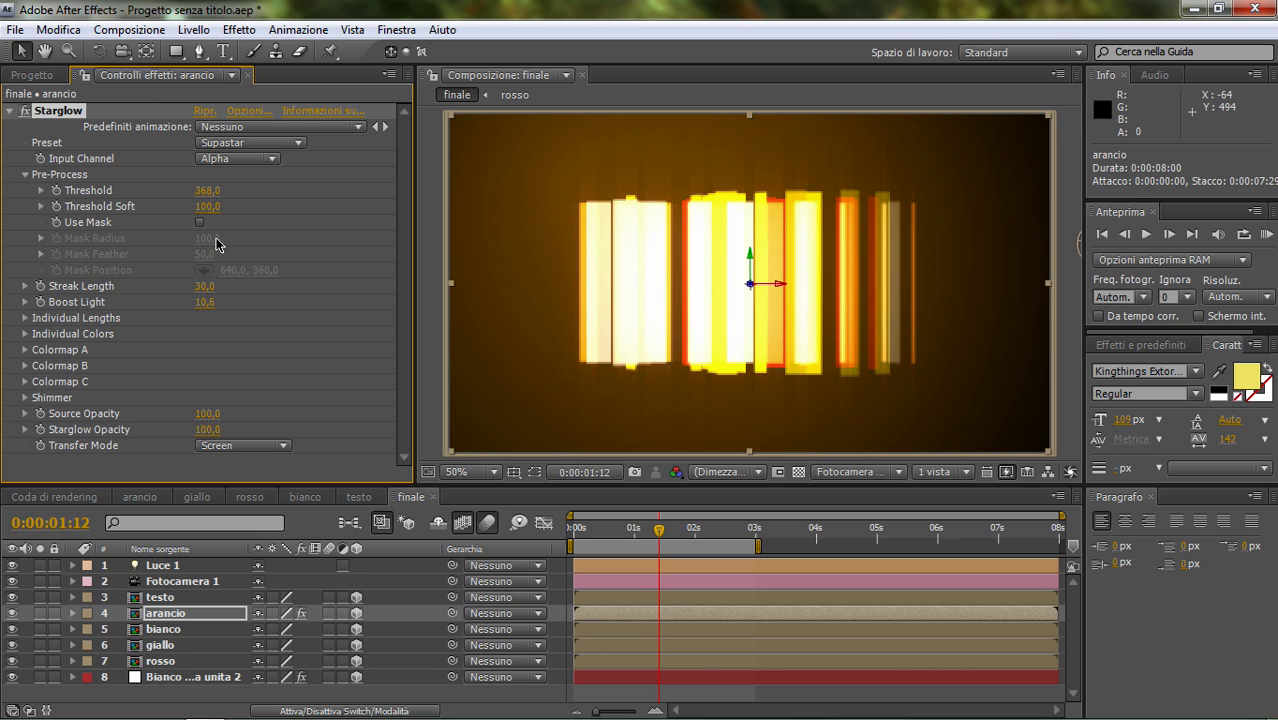
pyautogui.moveTo(205, 286)
pyautogui.mouseDown()
pyautogui.moveTo(301, 286)
pyautogui.moveTo(290, 288)
pyautogui.mouseUp()
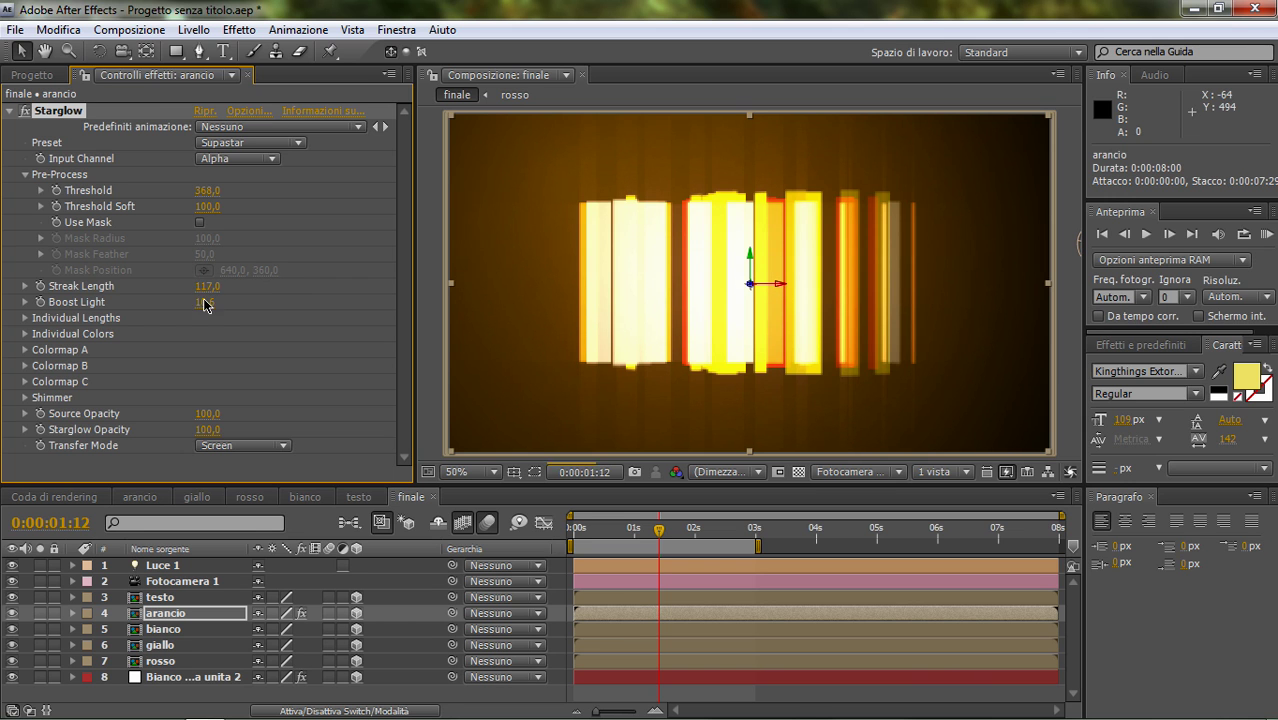
pyautogui.moveTo(206, 301); pyautogui.dragTo(296, 302)
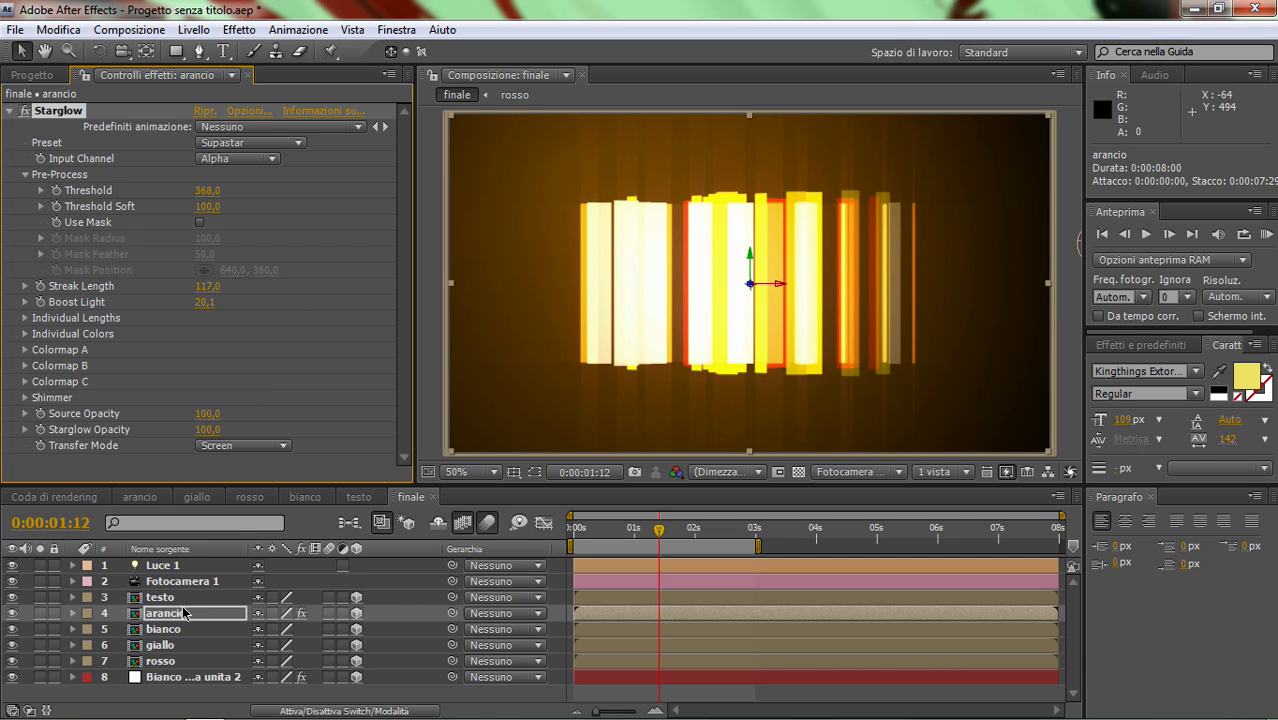
# Apply the Trapcode Starglow effect to the rosso layer and set its Input Channel to Alpha.
pyautogui.click(175, 665)
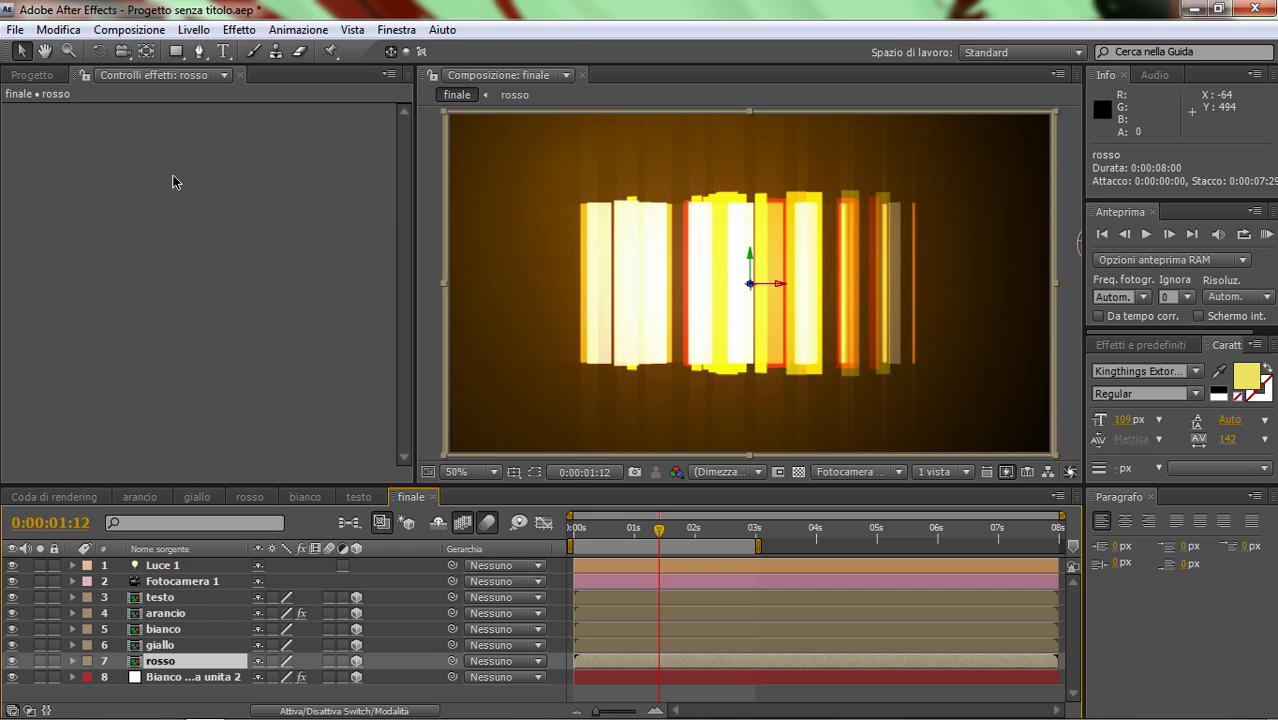
pyautogui.click(239, 29)
pyautogui.moveTo(400, 663)
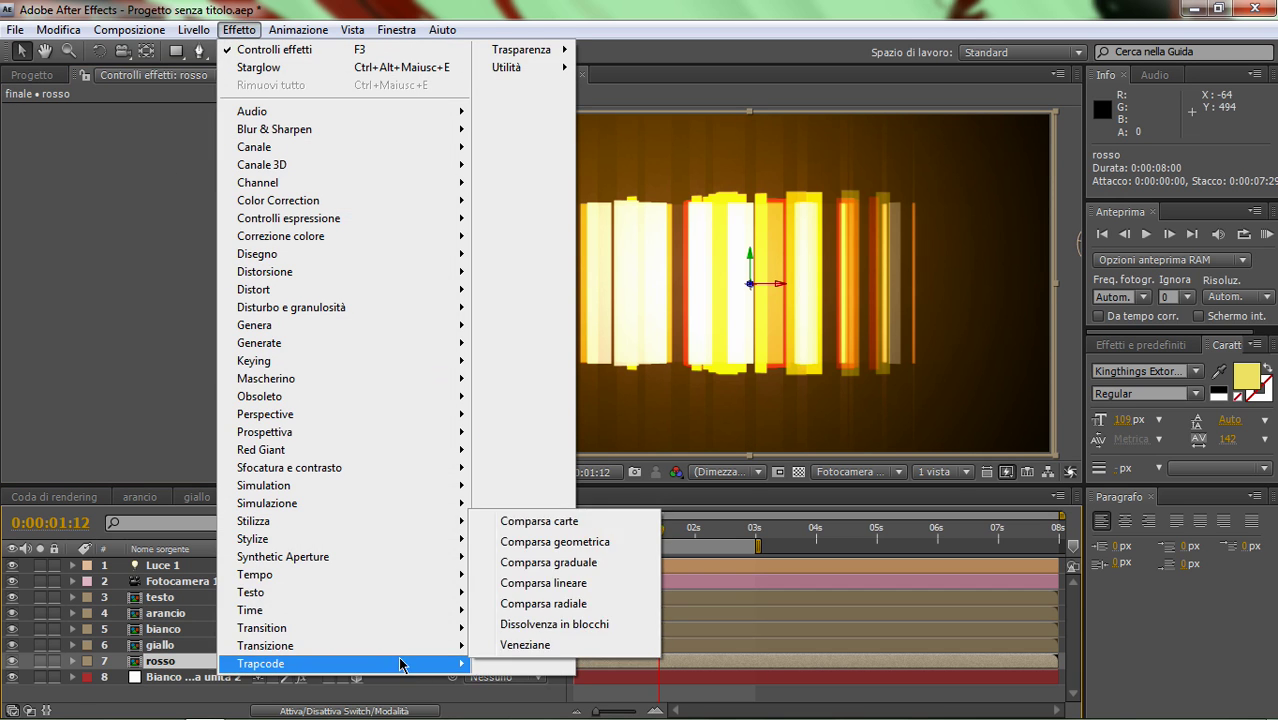
pyautogui.click(519, 663)
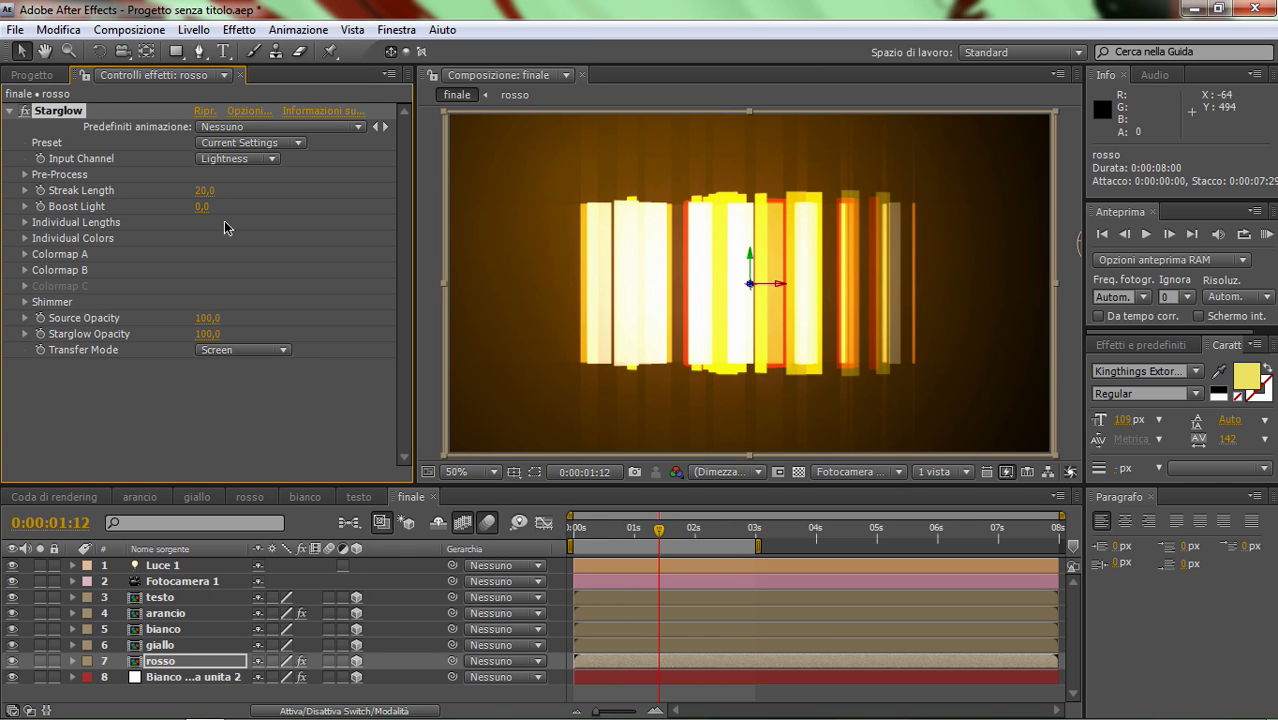
pyautogui.click(277, 158)
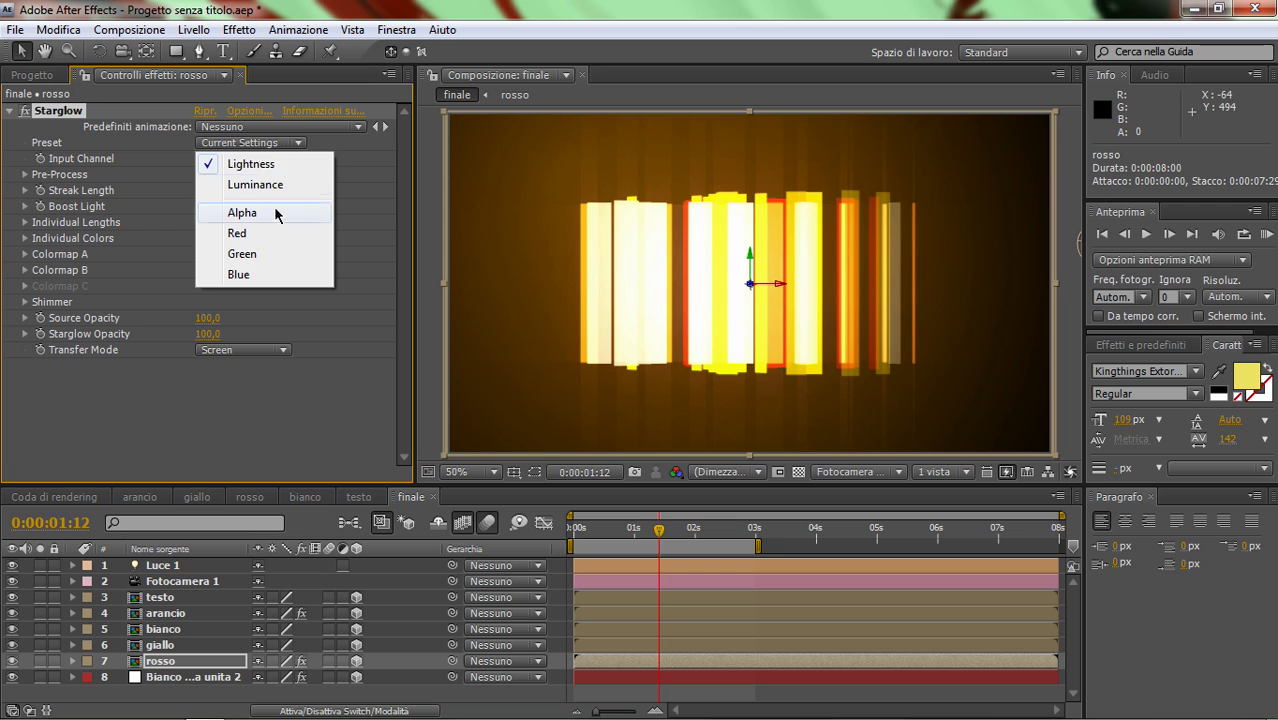
pyautogui.click(277, 211)
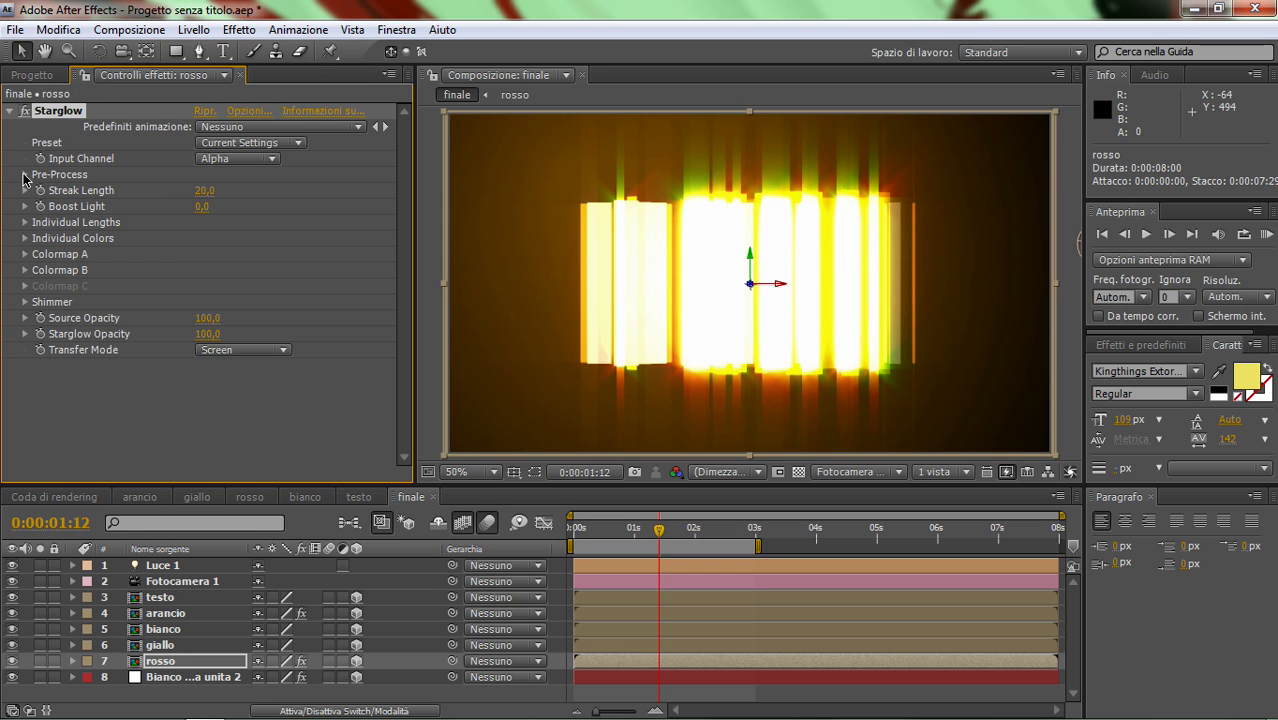
# Reduce the rosso layer's Starglow Streak Length to 7.
pyautogui.click(203, 190)
pyautogui.write('0')
pyautogui.press('Return')
pyautogui.moveTo(189, 198)
pyautogui.mouseDown()
pyautogui.moveTo(198, 211)
pyautogui.moveTo(167, 210)
pyautogui.mouseUp()
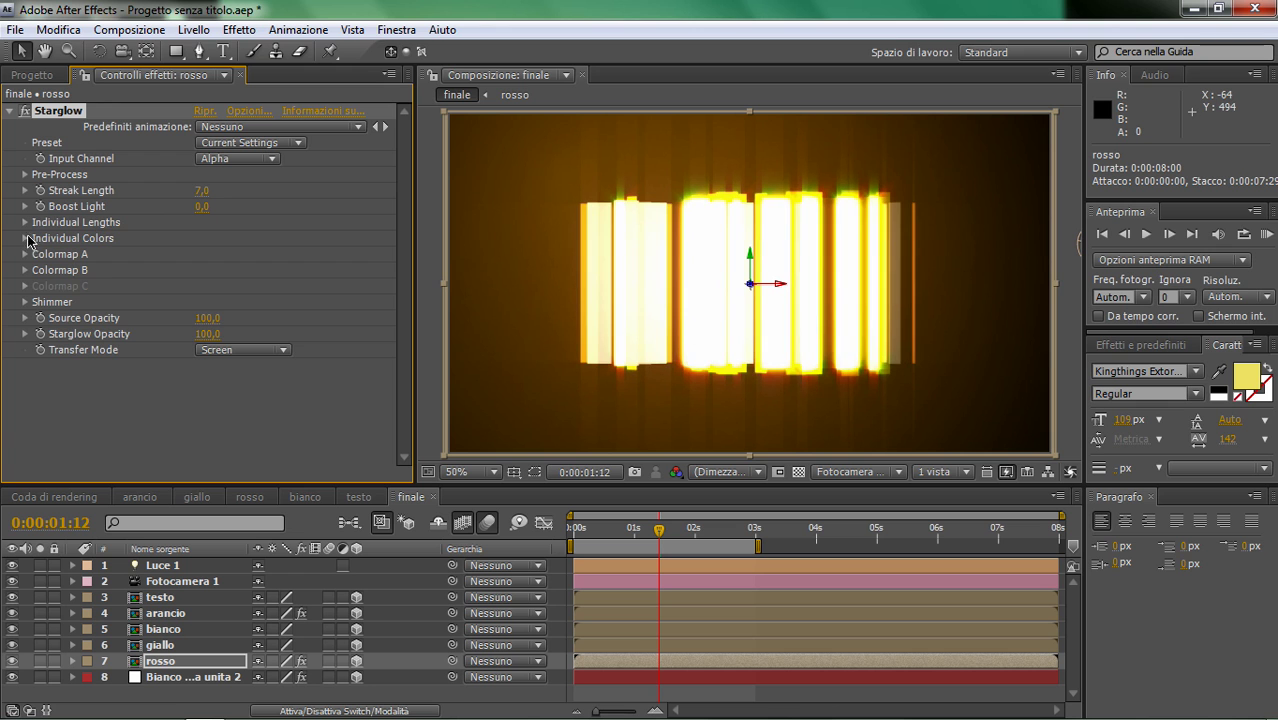
# Set the rosso layer's Starglow Colormap A preset to Mars and Colormap B preset to Rastafari.
pyautogui.click(24, 254)
pyautogui.click(280, 270)
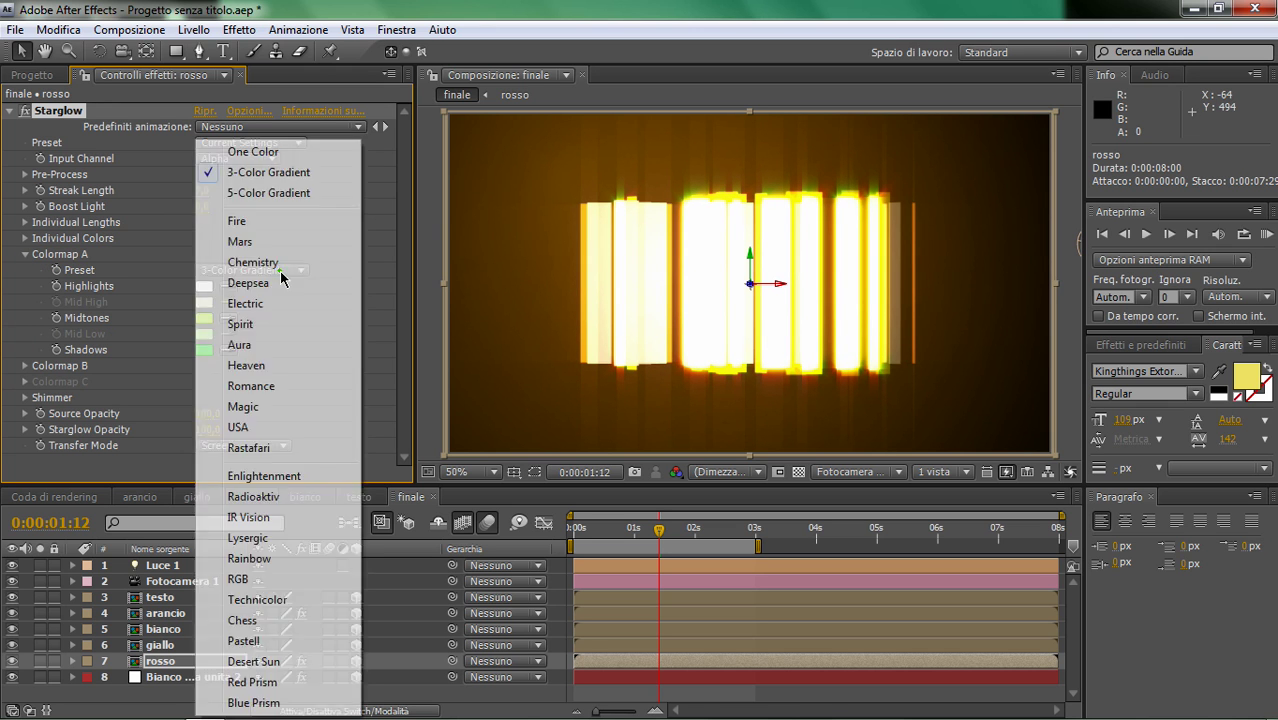
pyautogui.click(270, 241)
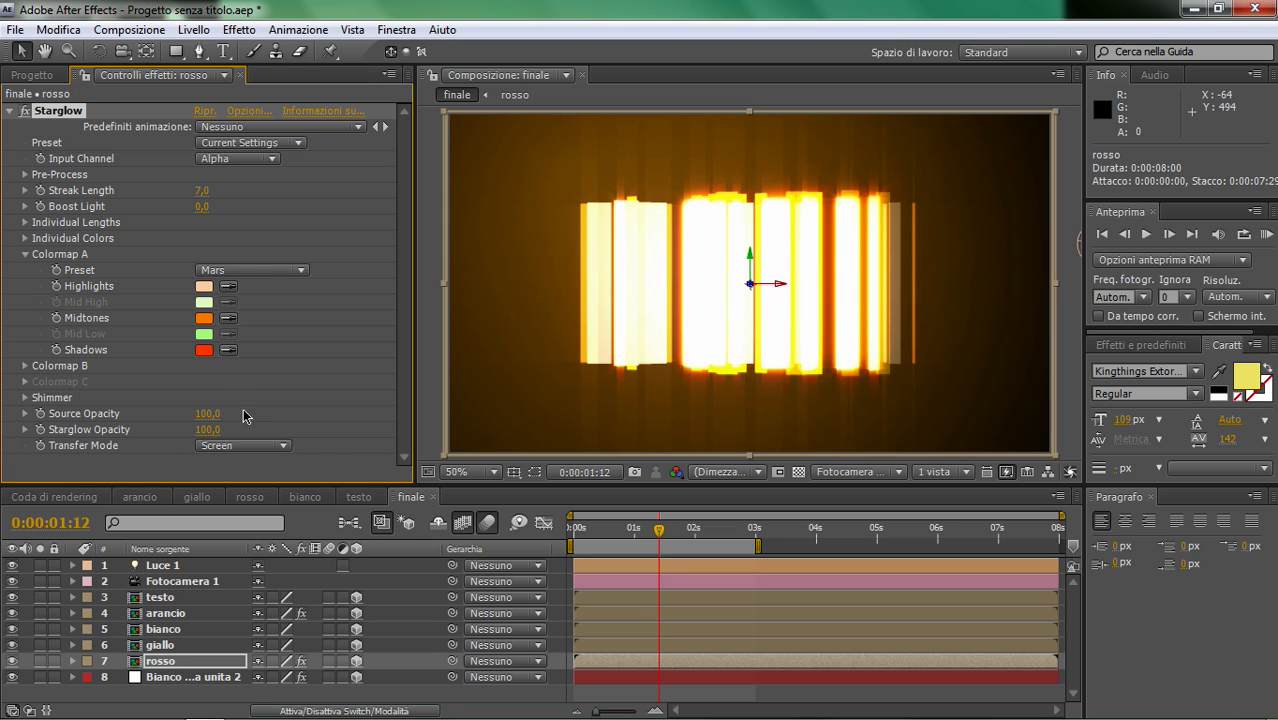
pyautogui.click(26, 366)
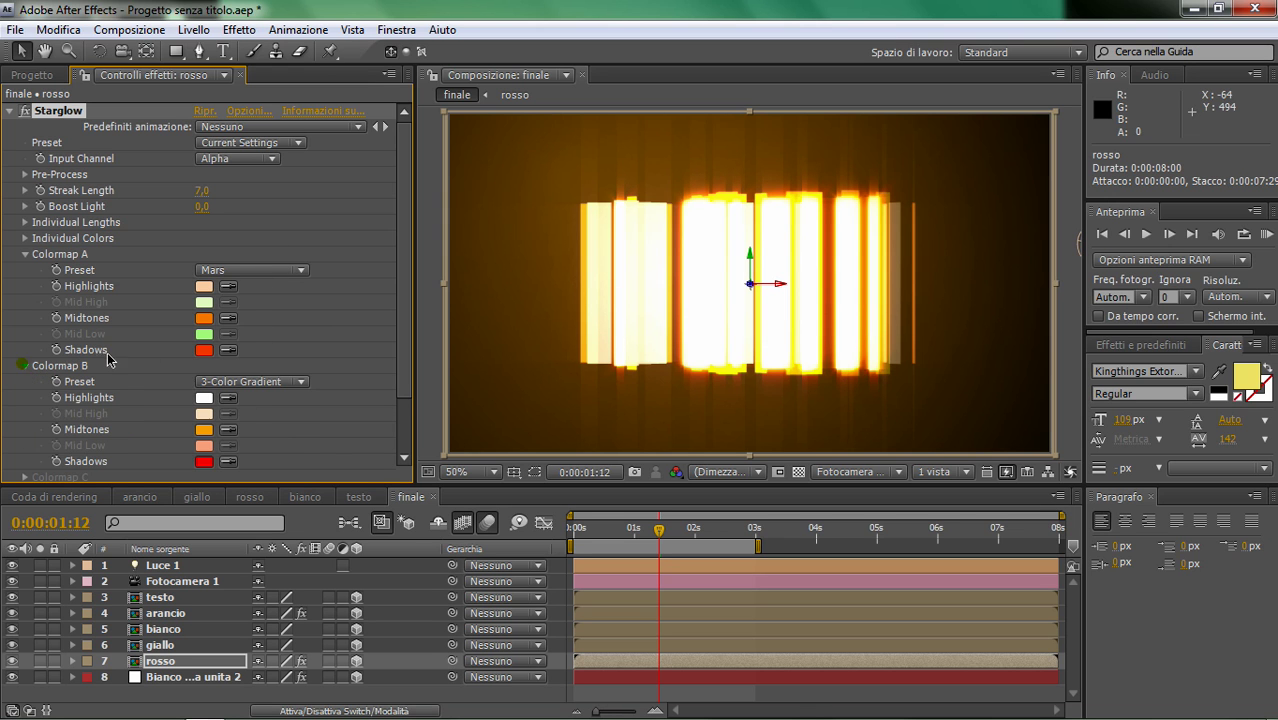
pyautogui.click(280, 381)
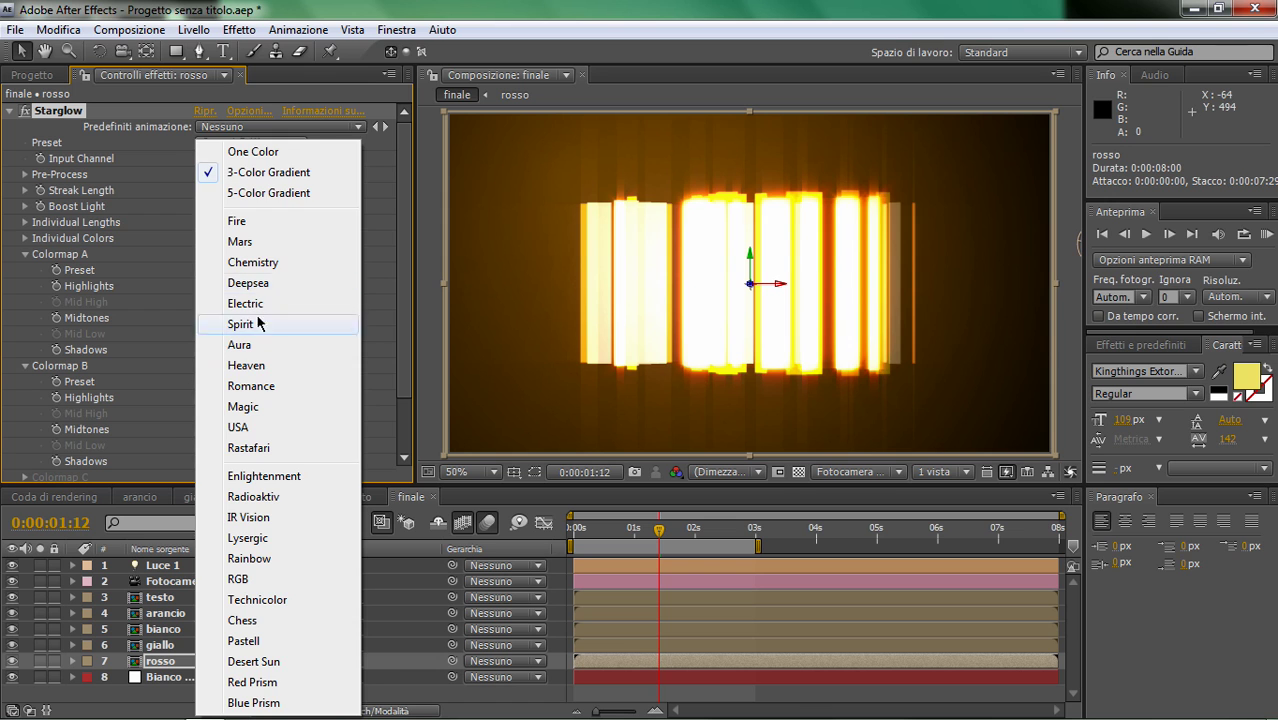
pyautogui.click(283, 440)
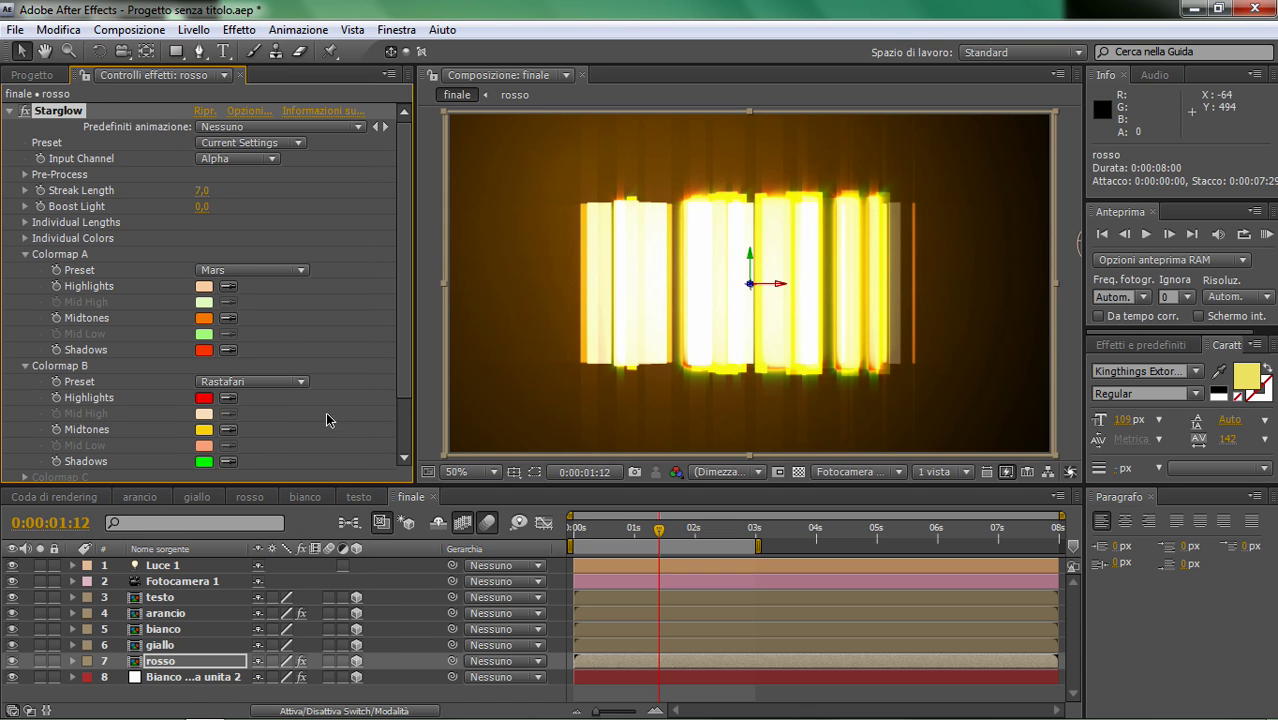
pyautogui.click(25, 255)
pyautogui.click(25, 270)
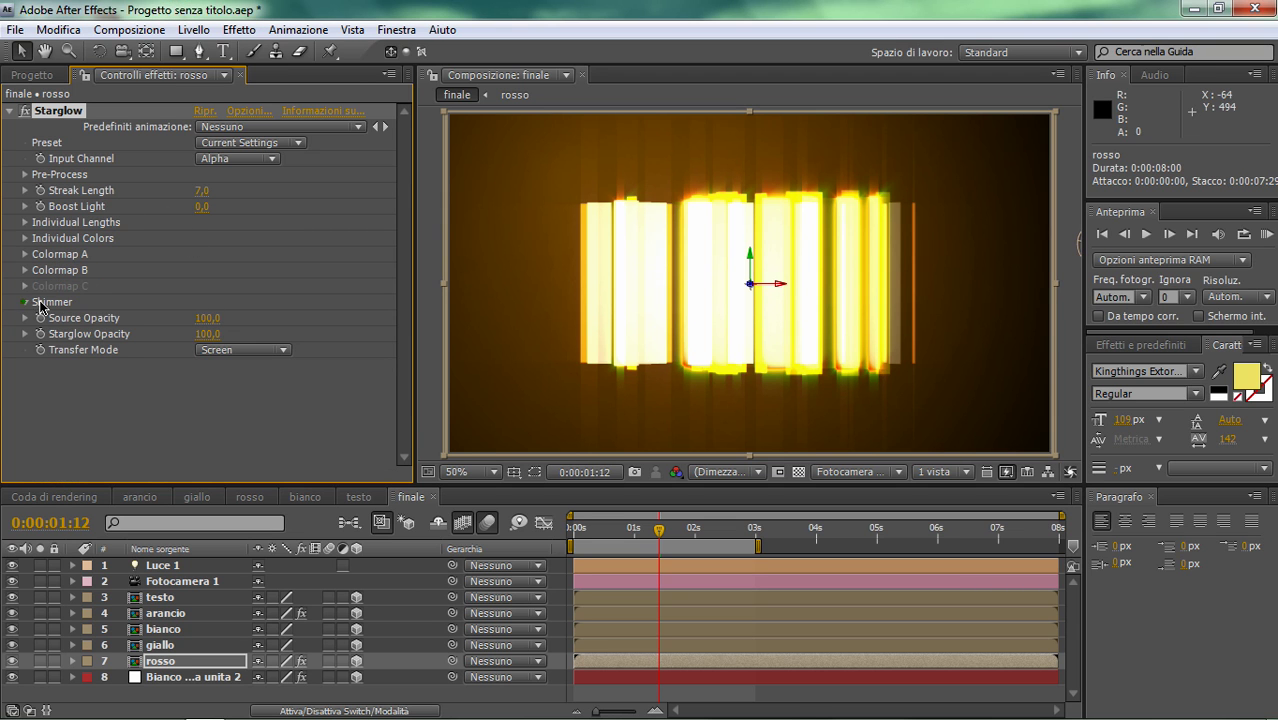
# Set rosso's Starglow Shimmer Amount to 436 and Detail to 52.3, and reduce Streak Length to 3.
pyautogui.click(25, 302)
pyautogui.moveTo(206, 318); pyautogui.dragTo(293, 325)
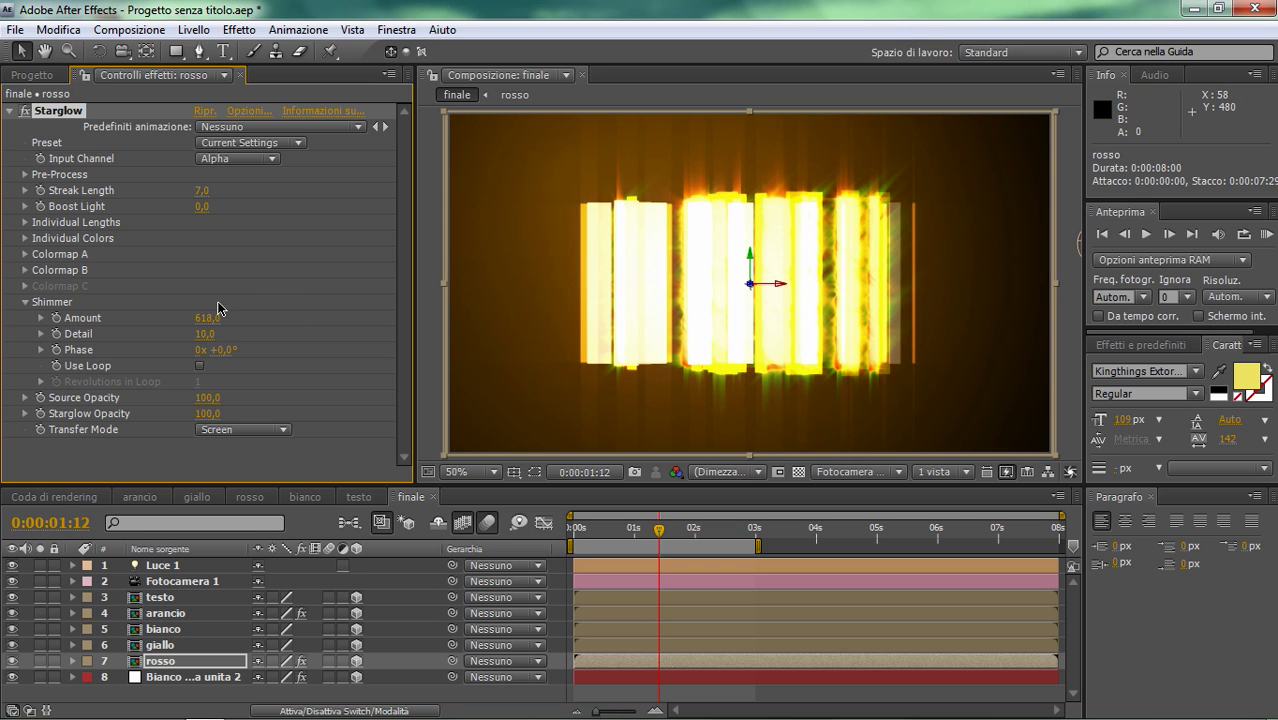
pyautogui.moveTo(207, 318); pyautogui.dragTo(42, 316)
pyautogui.moveTo(205, 335); pyautogui.dragTo(603, 340)
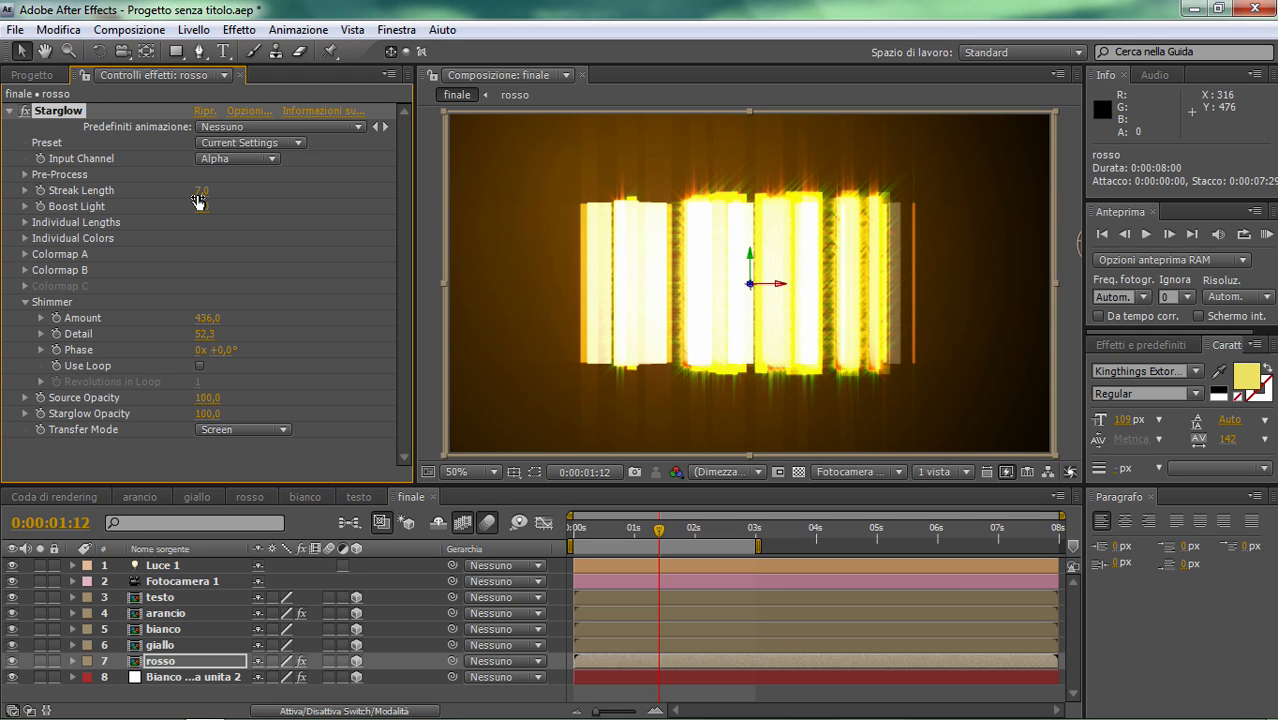
pyautogui.moveTo(197, 195); pyautogui.dragTo(189, 195)
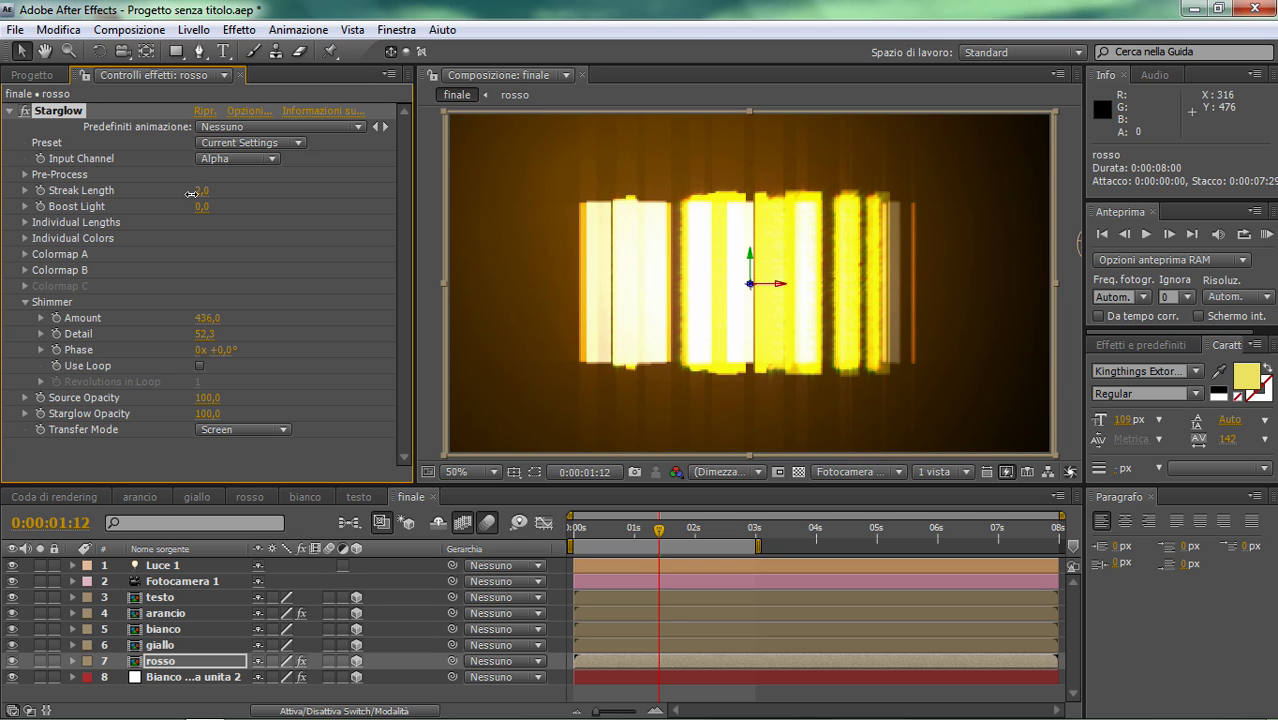
pyautogui.moveTo(190, 194); pyautogui.dragTo(193, 194)
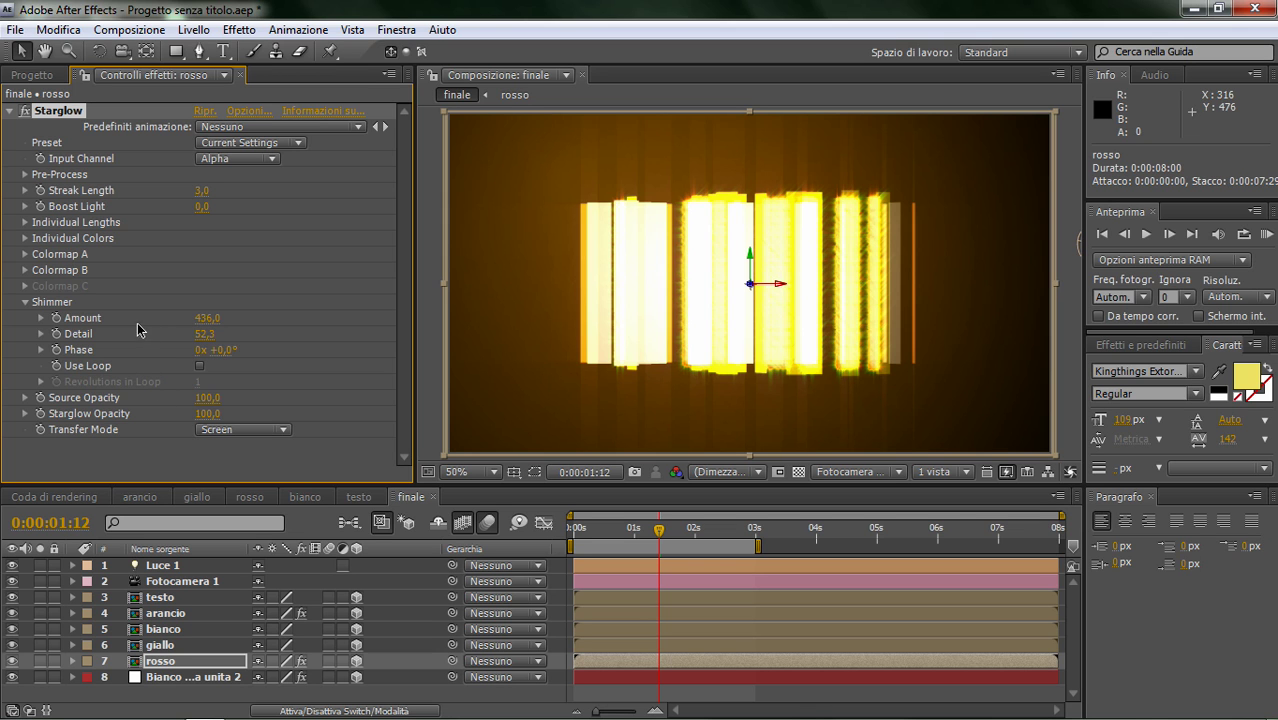
# Check rosso's individual length and color groups, and change its Starglow preset to Scope.
pyautogui.click(25, 222)
pyautogui.click(25, 222)
pyautogui.click(25, 238)
pyautogui.click(25, 238)
pyautogui.click(250, 142)
pyautogui.click(288, 163)
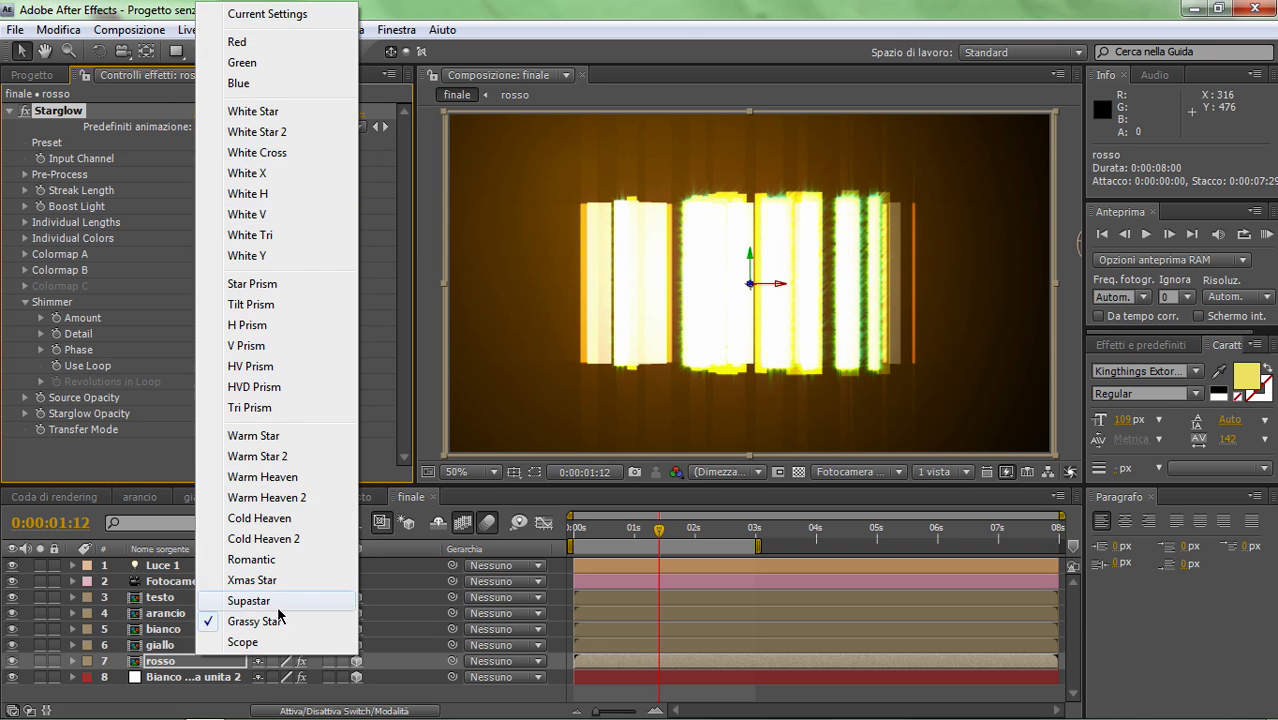
pyautogui.click(240, 641)
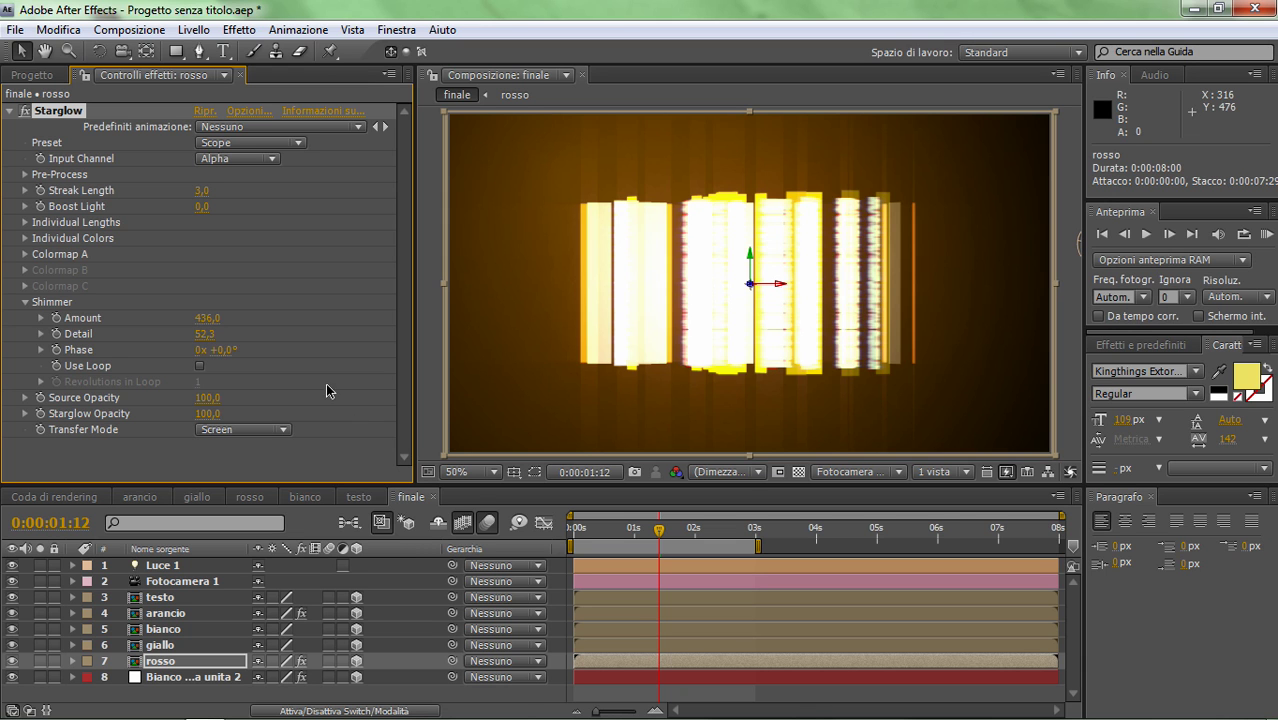
# Increase rosso's Starglow Streak Length to 179 and lower its Shimmer Amount to 125.
pyautogui.moveTo(207, 194); pyautogui.dragTo(388, 208)
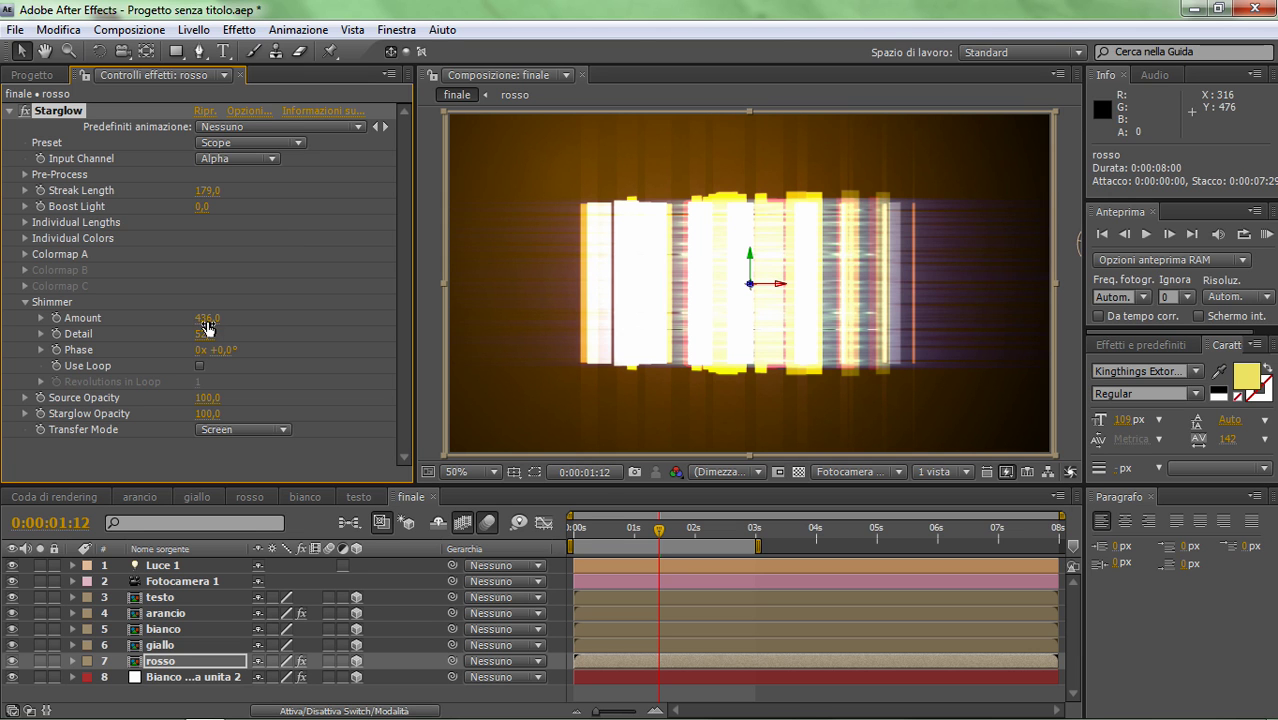
pyautogui.moveTo(207, 319); pyautogui.dragTo(30, 318)
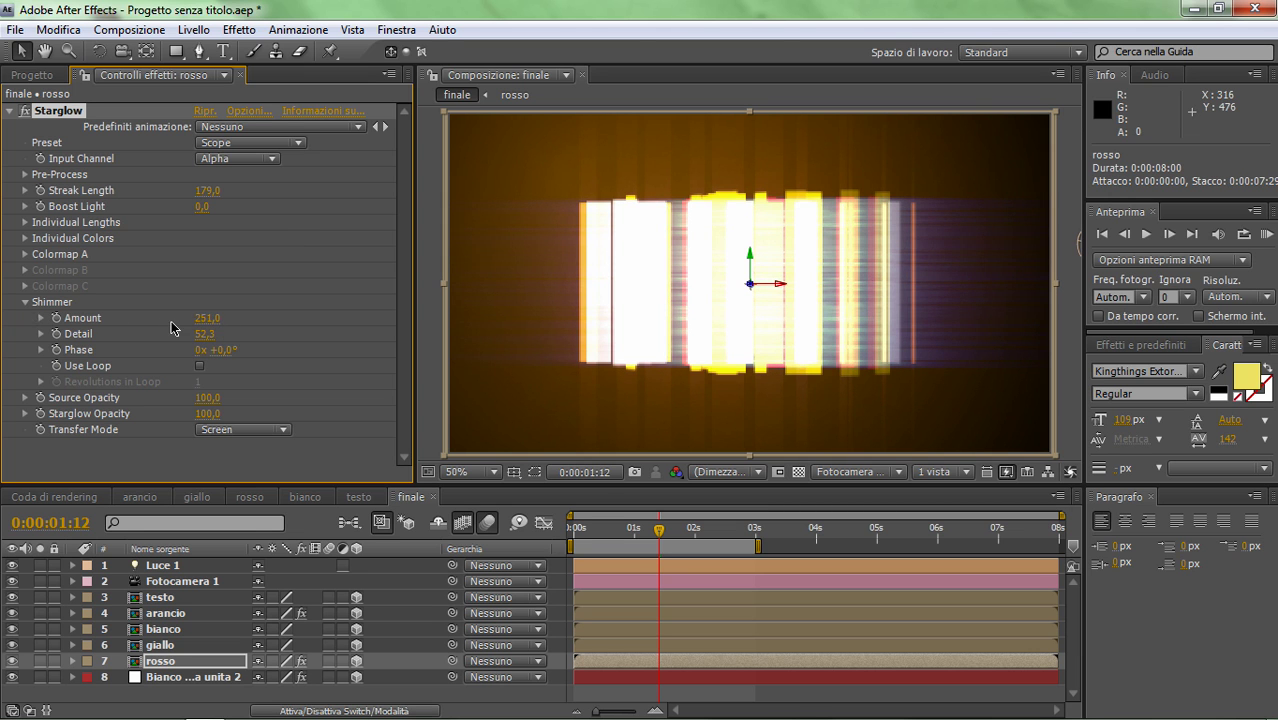
pyautogui.moveTo(207, 318)
pyautogui.mouseDown()
pyautogui.moveTo(72, 318)
pyautogui.moveTo(90, 318)
pyautogui.mouseUp()
# Set rosso's Starglow Transfer Mode to Multiply and preview the bars at different points of the animation.
pyautogui.moveTo(660, 533); pyautogui.dragTo(632, 533)
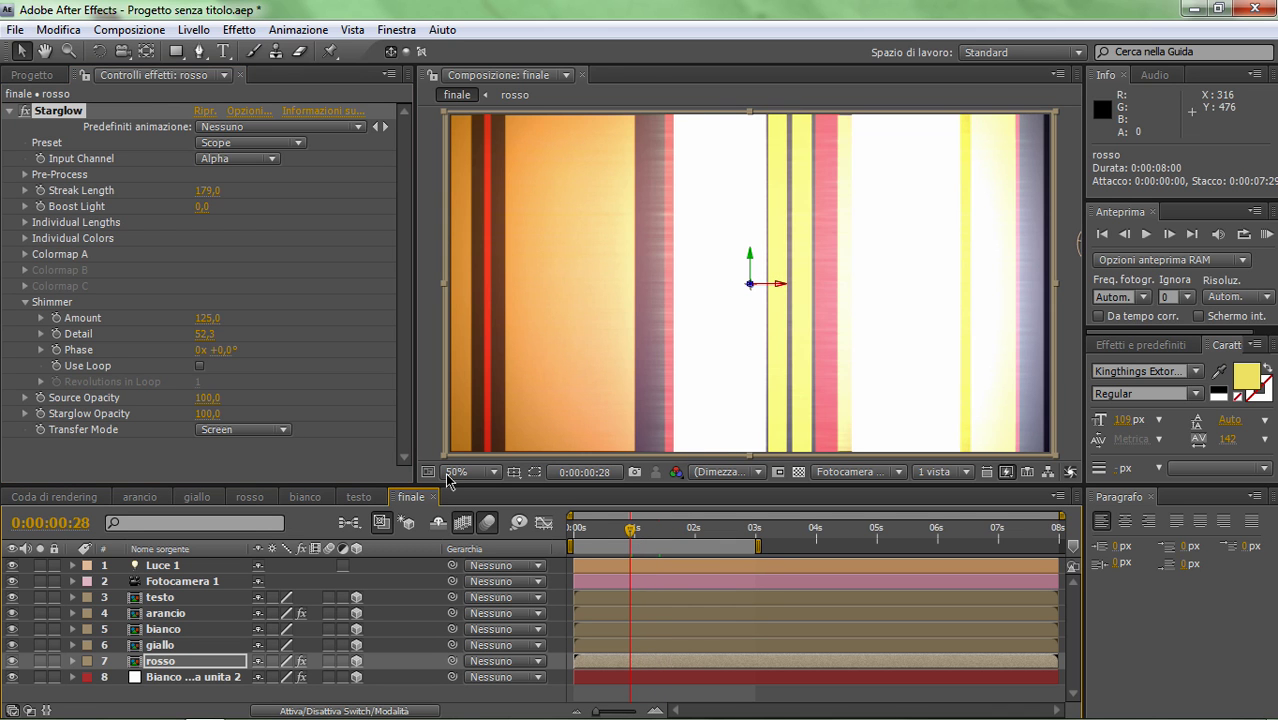
pyautogui.moveTo(632, 533); pyautogui.dragTo(672, 534)
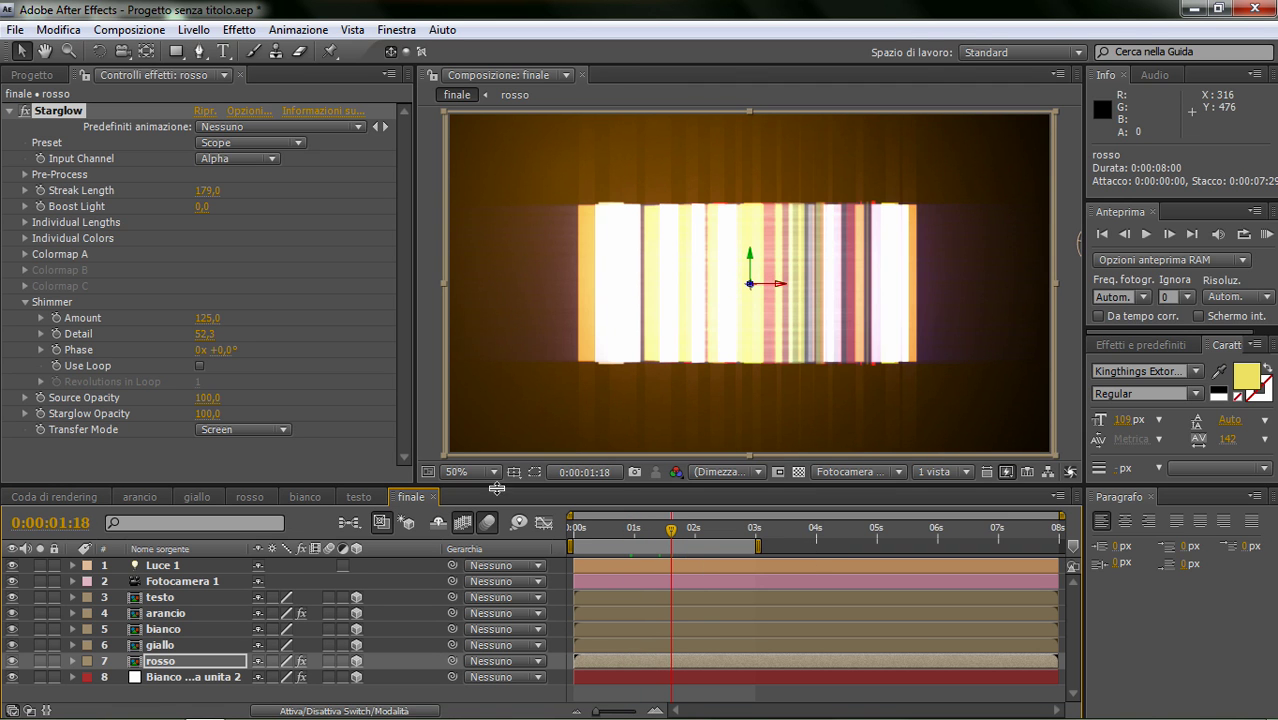
pyautogui.click(280, 430)
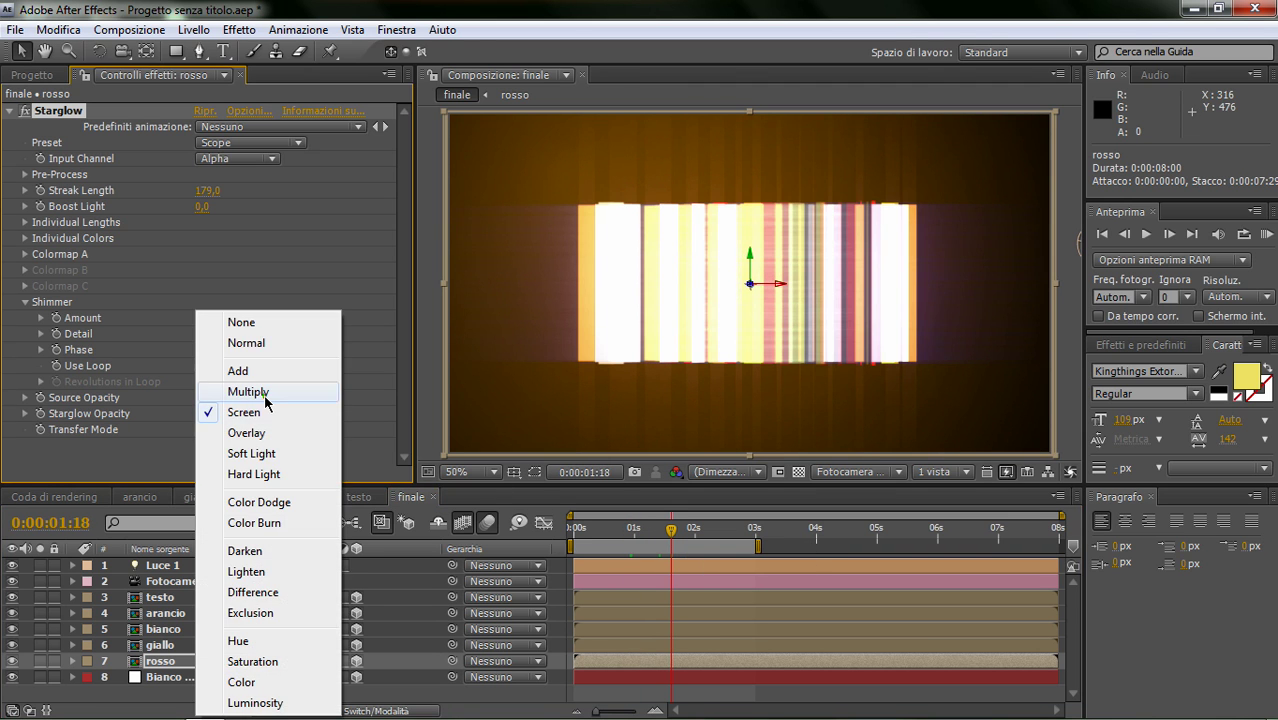
pyautogui.click(265, 392)
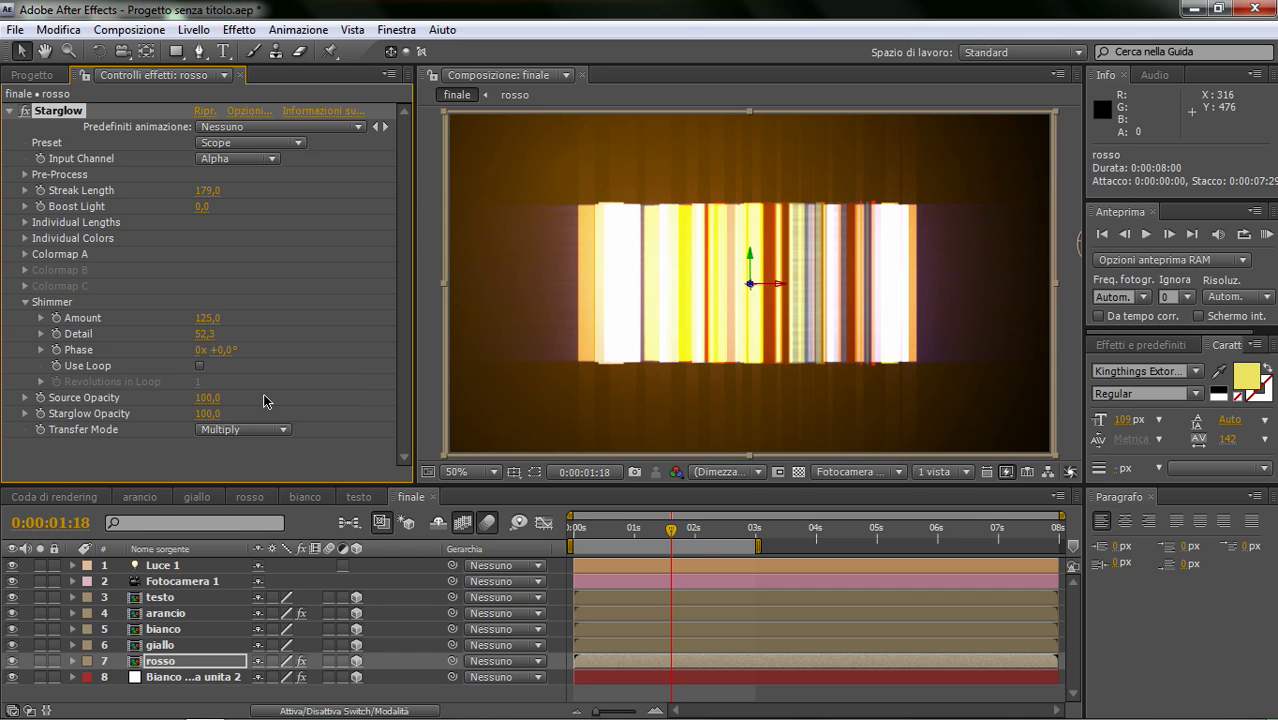
pyautogui.click(674, 529)
pyautogui.moveTo(685, 535); pyautogui.dragTo(703, 535)
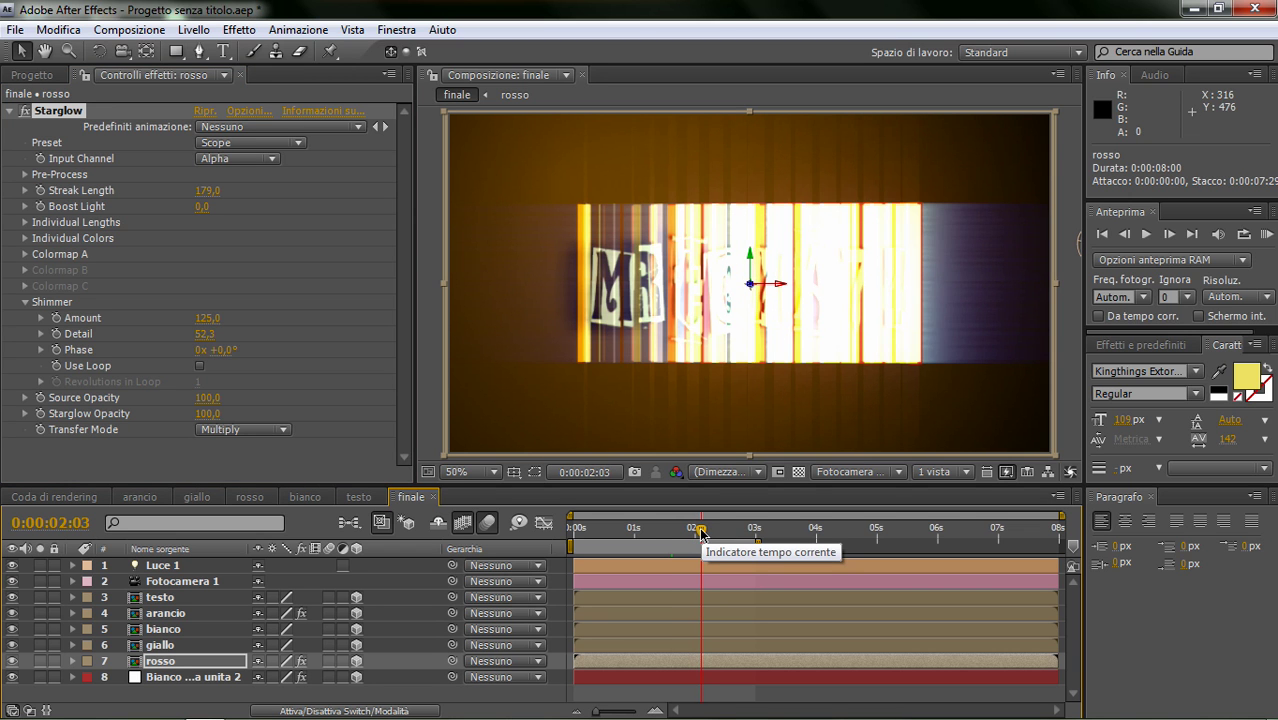
pyautogui.moveTo(703, 533); pyautogui.dragTo(662, 535)
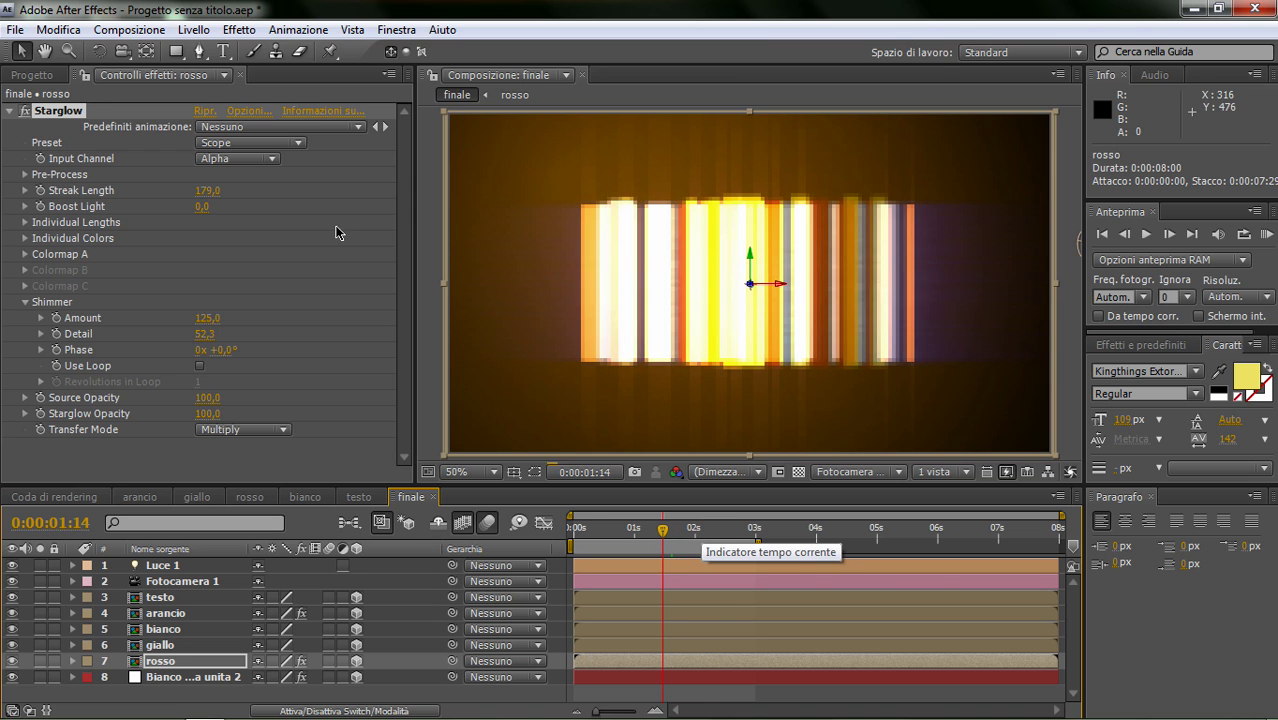
pyautogui.click(10, 112)
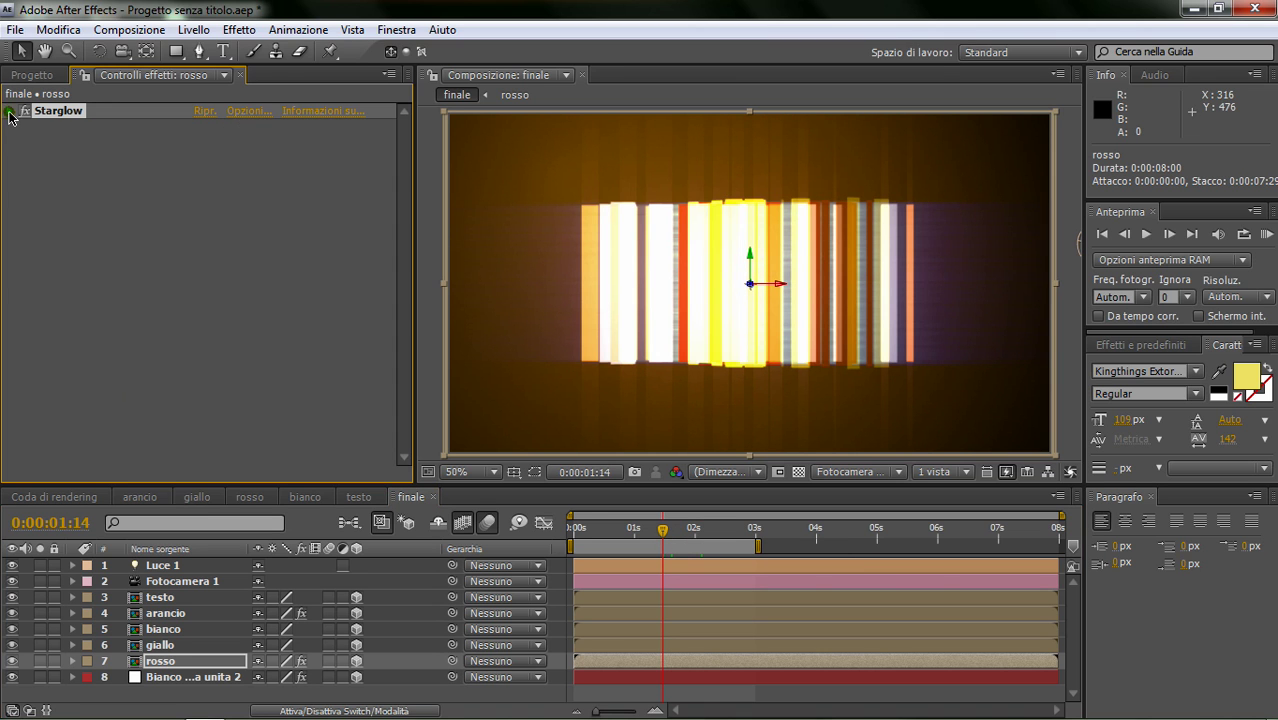
# At 0:00:01:06, rotate Fotocamera 1 to 3° on X, 10° on Y and -5° on Z.
pyautogui.click(190, 584)
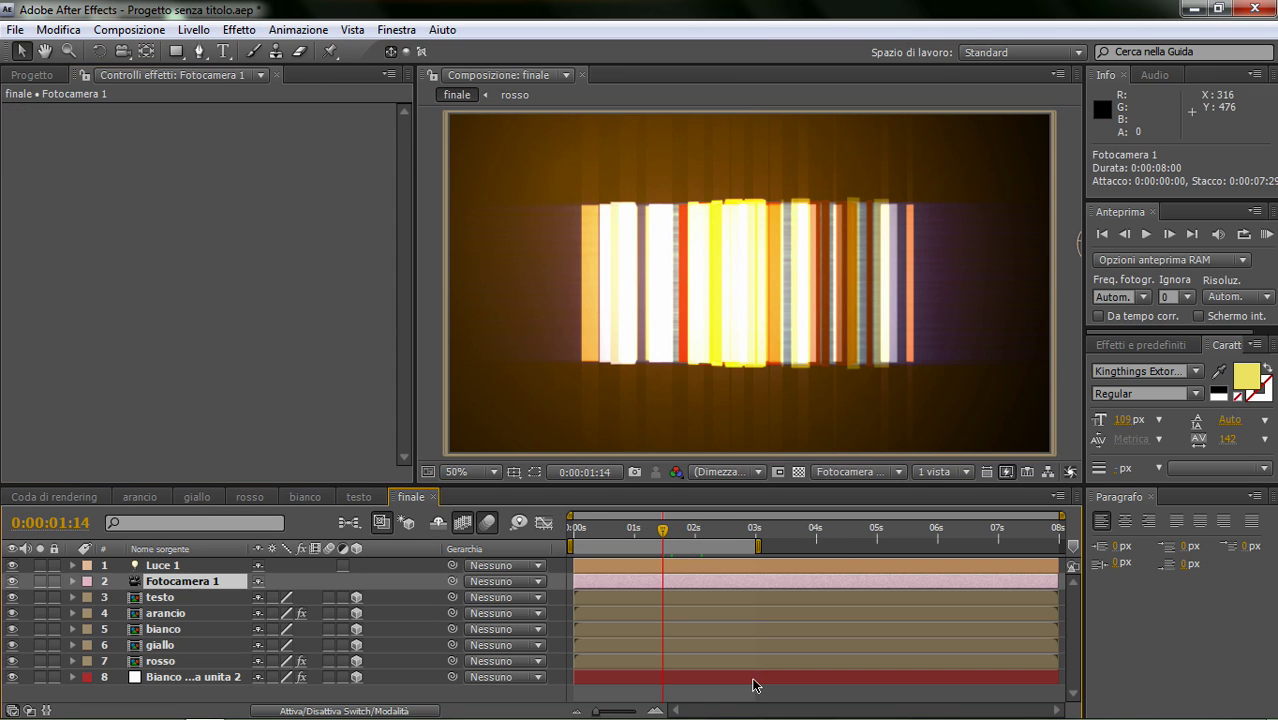
pyautogui.moveTo(663, 535)
pyautogui.mouseDown()
pyautogui.moveTo(616, 535)
pyautogui.moveTo(647, 535)
pyautogui.mouseUp()
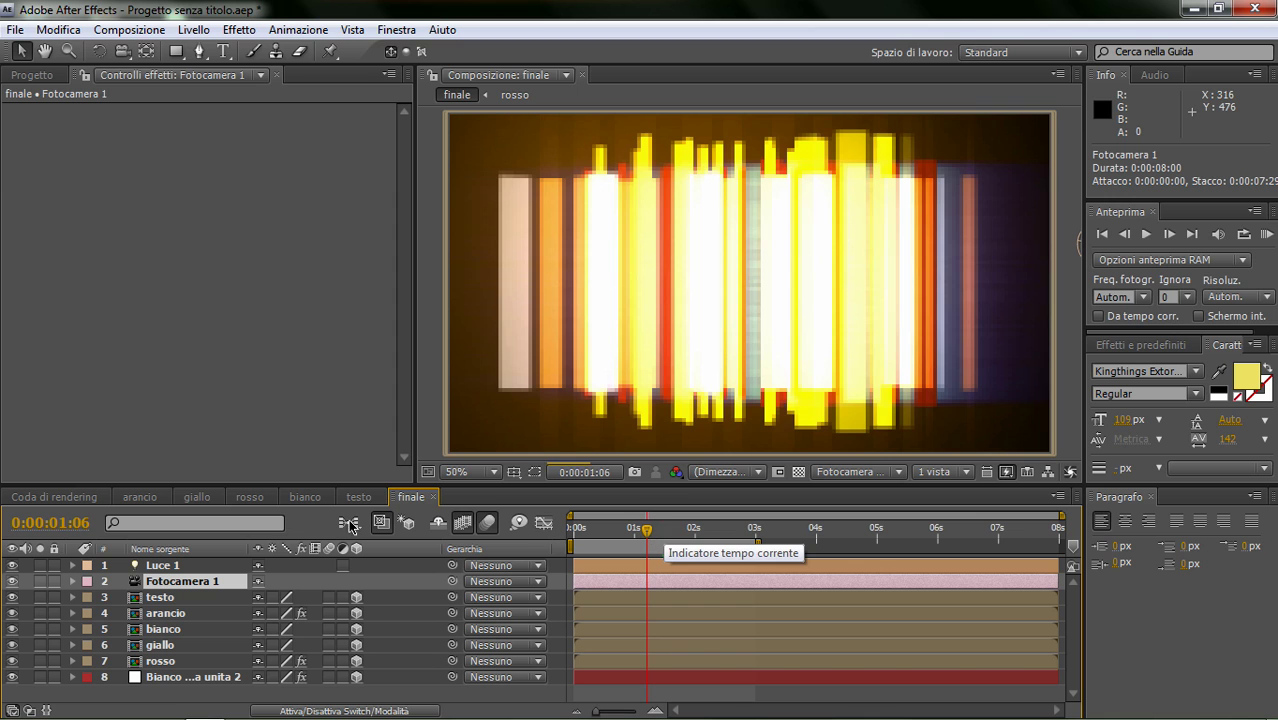
pyautogui.click(73, 580)
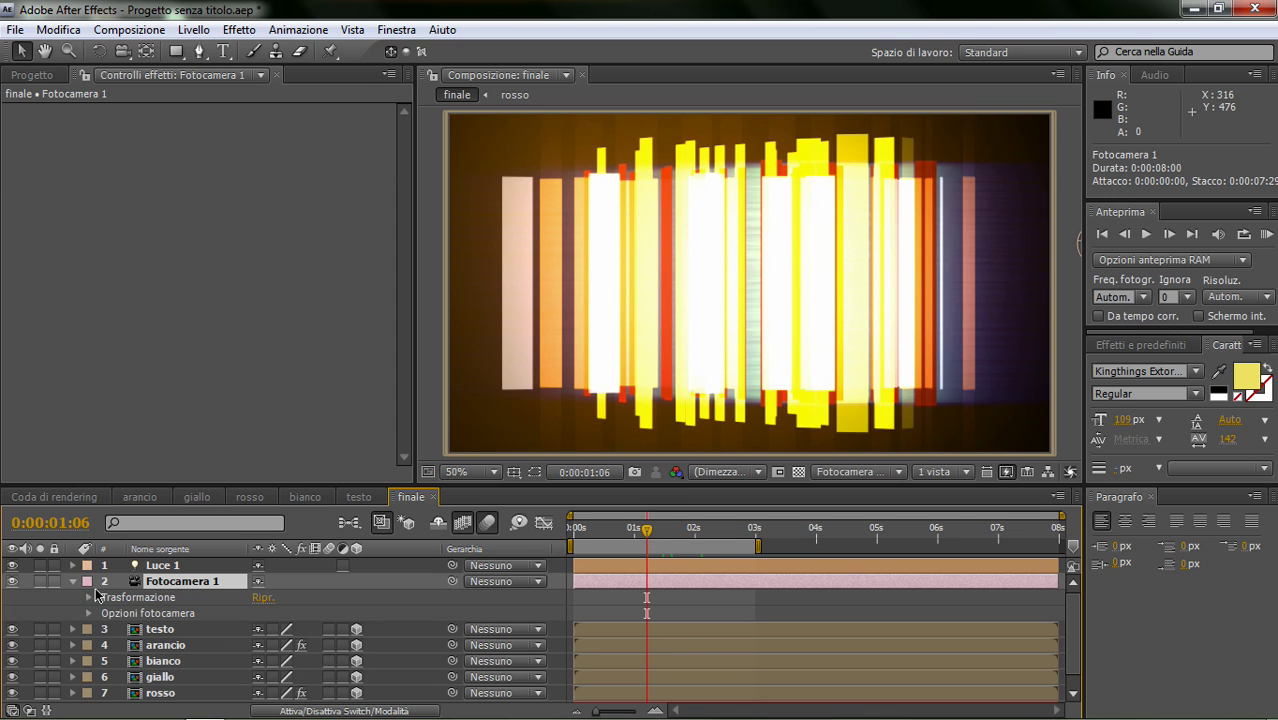
pyautogui.click(89, 613)
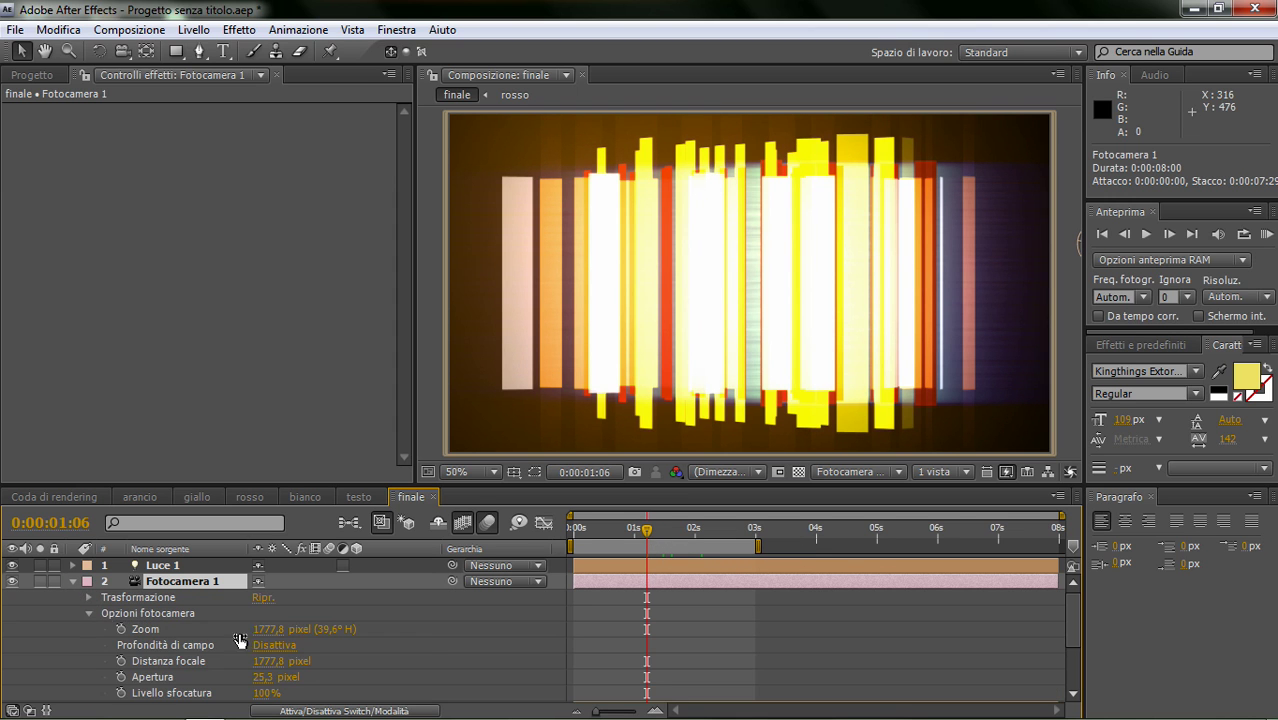
pyautogui.scroll(-3, 421, 640)
pyautogui.scroll(3, 421, 640)
pyautogui.click(89, 597)
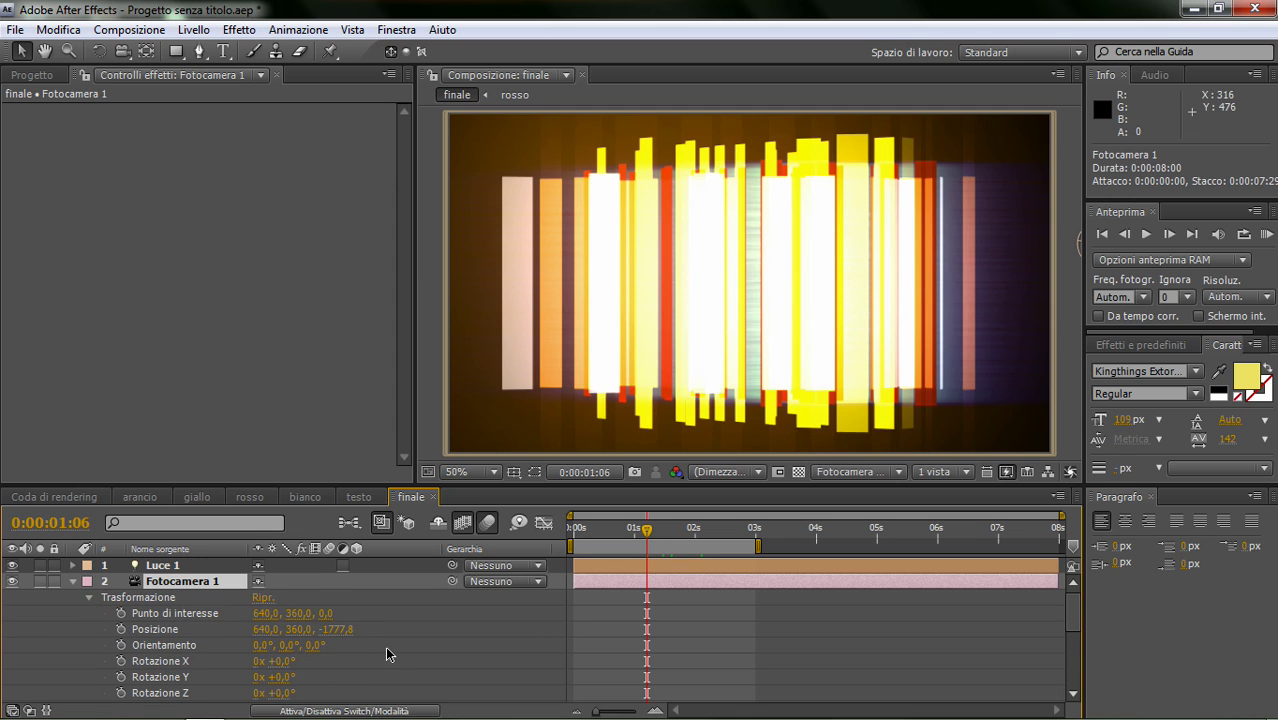
pyautogui.scroll(-3, 385, 652)
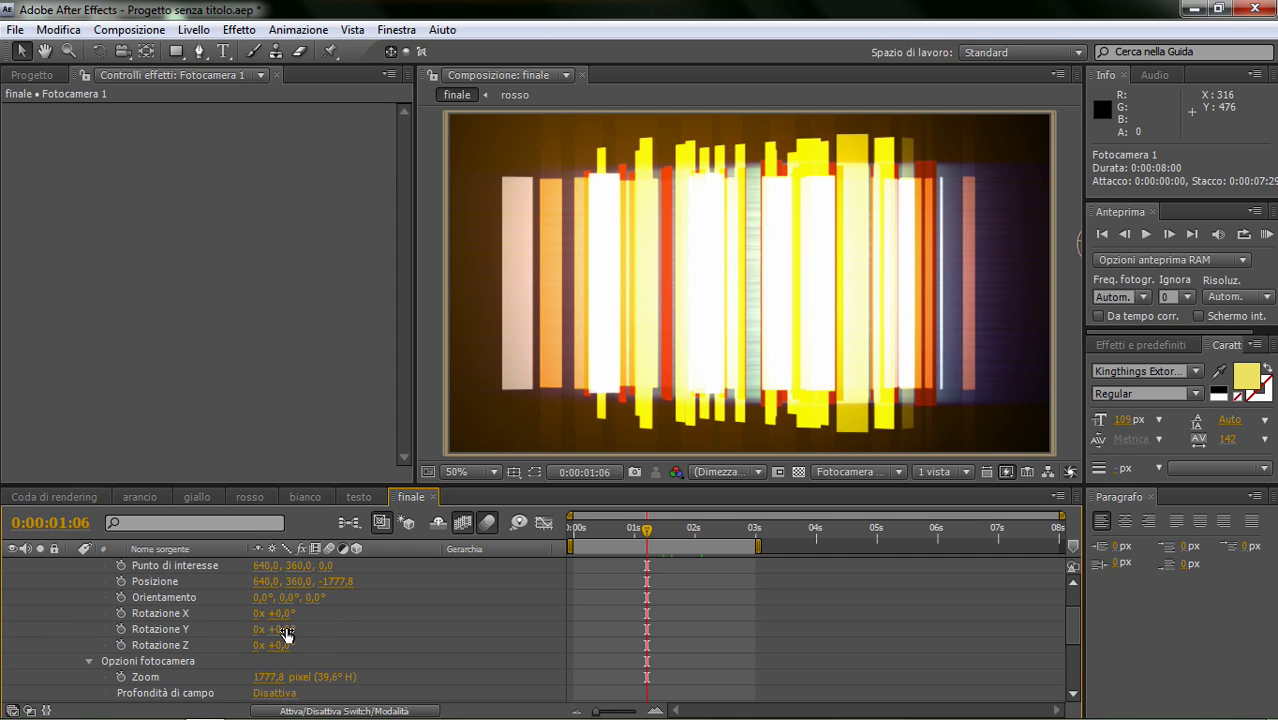
pyautogui.moveTo(286, 627); pyautogui.dragTo(299, 628)
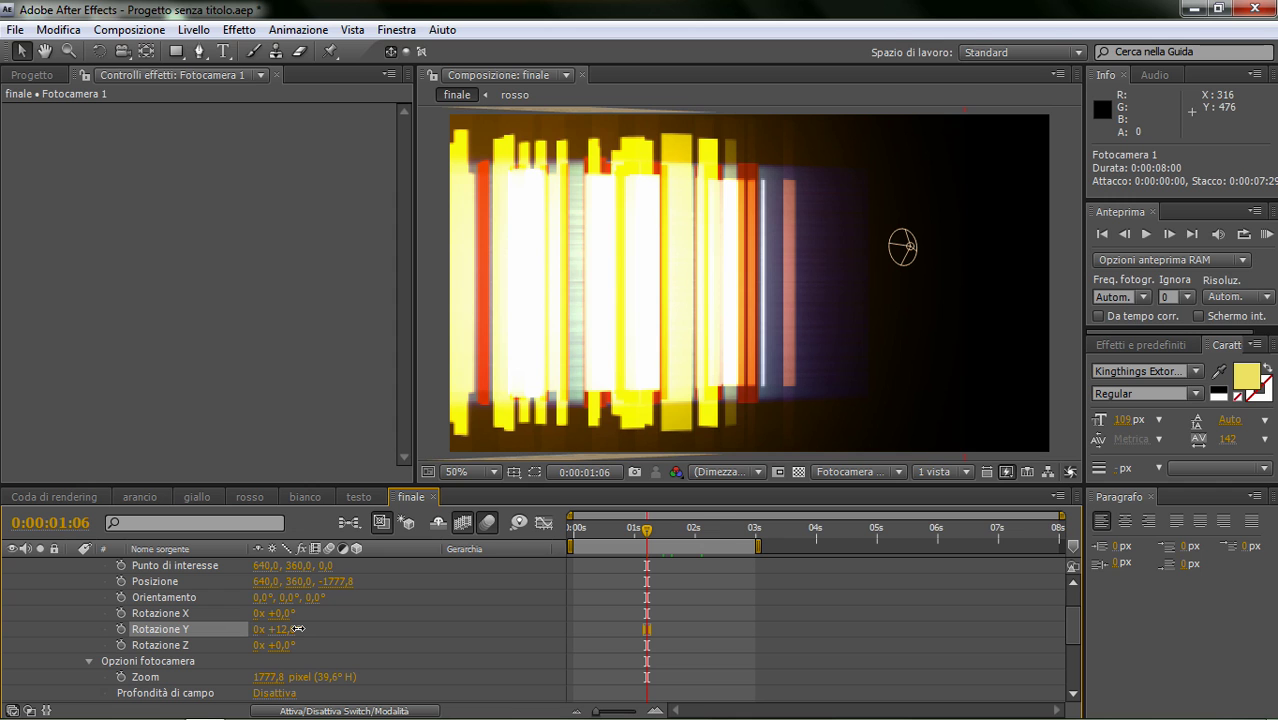
pyautogui.moveTo(298, 628); pyautogui.dragTo(296, 628)
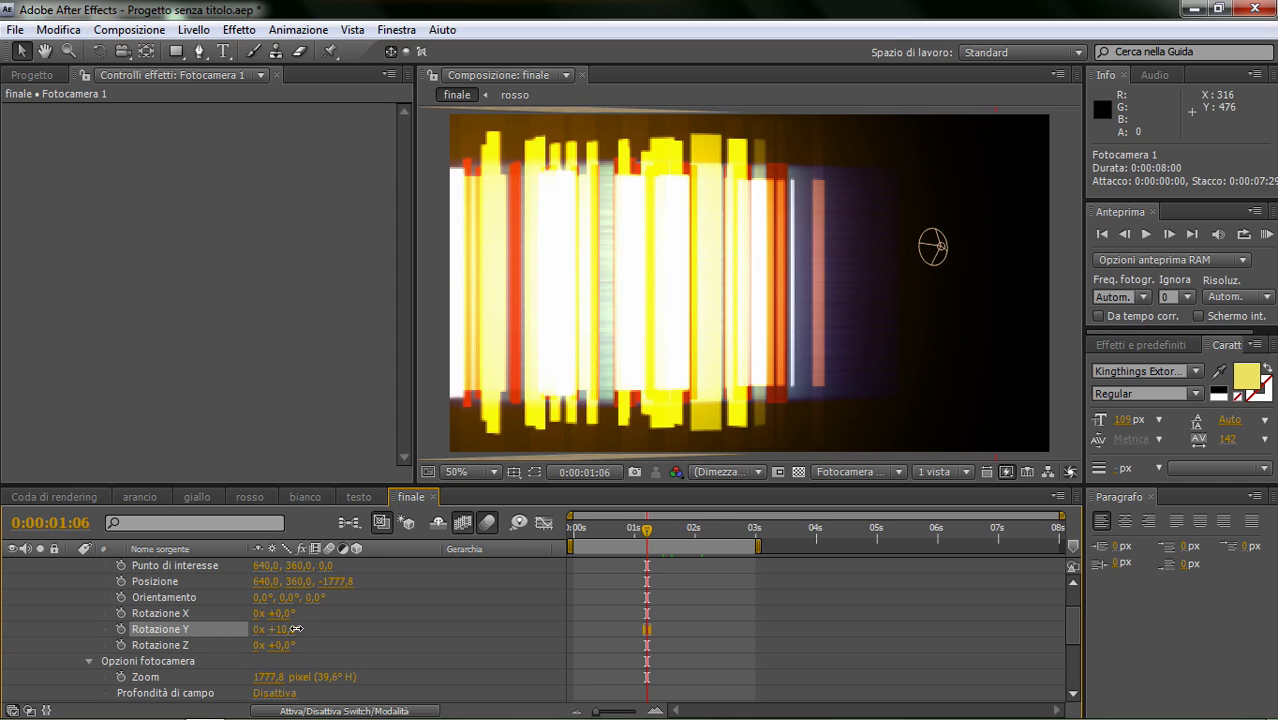
pyautogui.press(',')
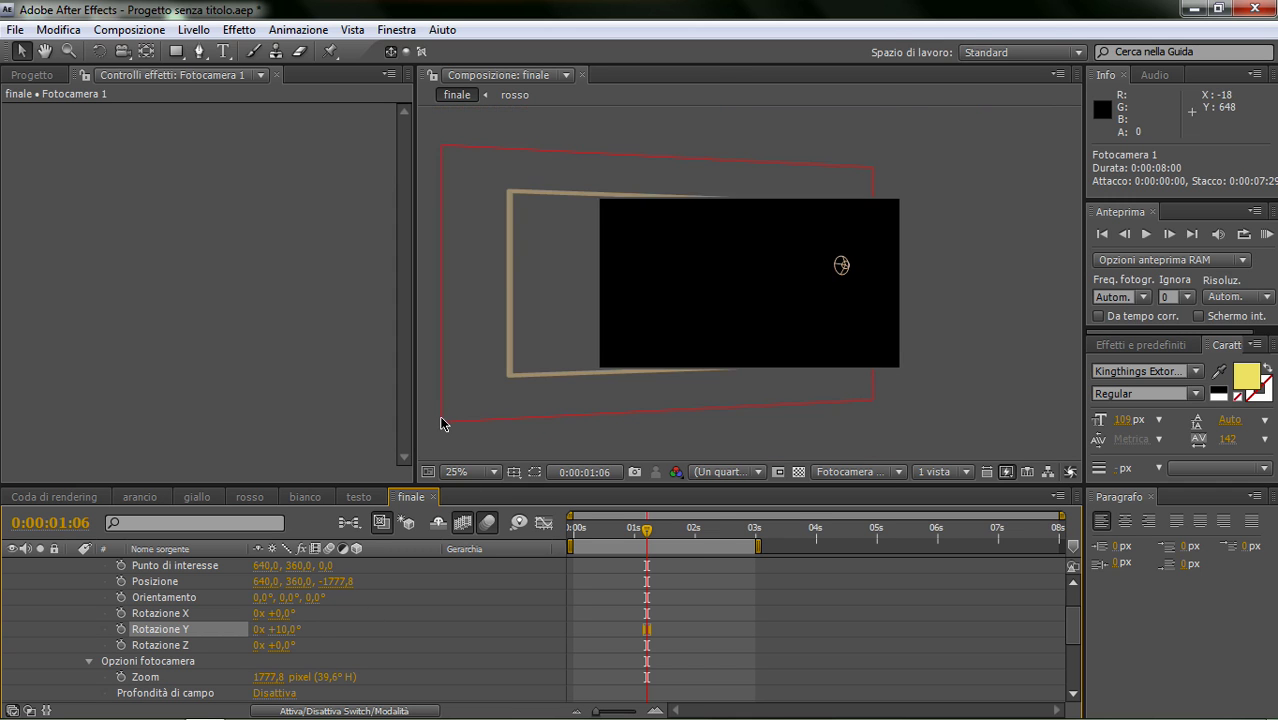
pyautogui.press('.')
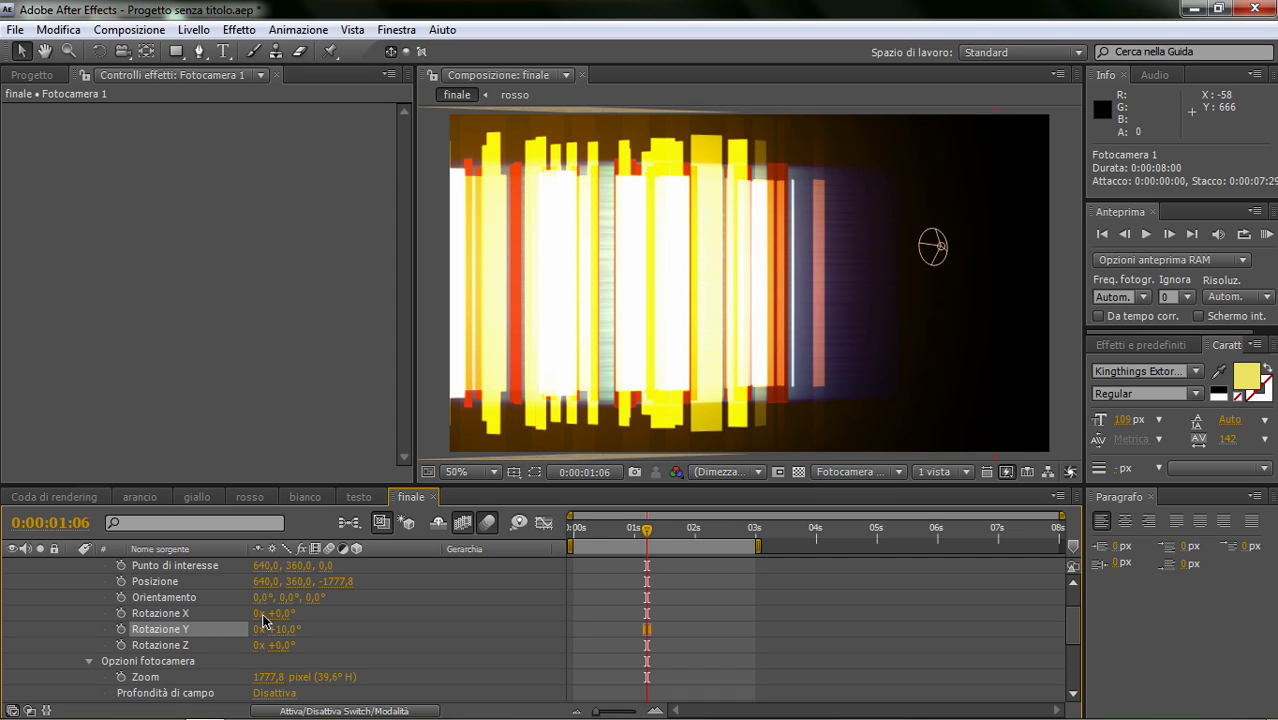
pyautogui.moveTo(285, 614); pyautogui.dragTo(276, 645)
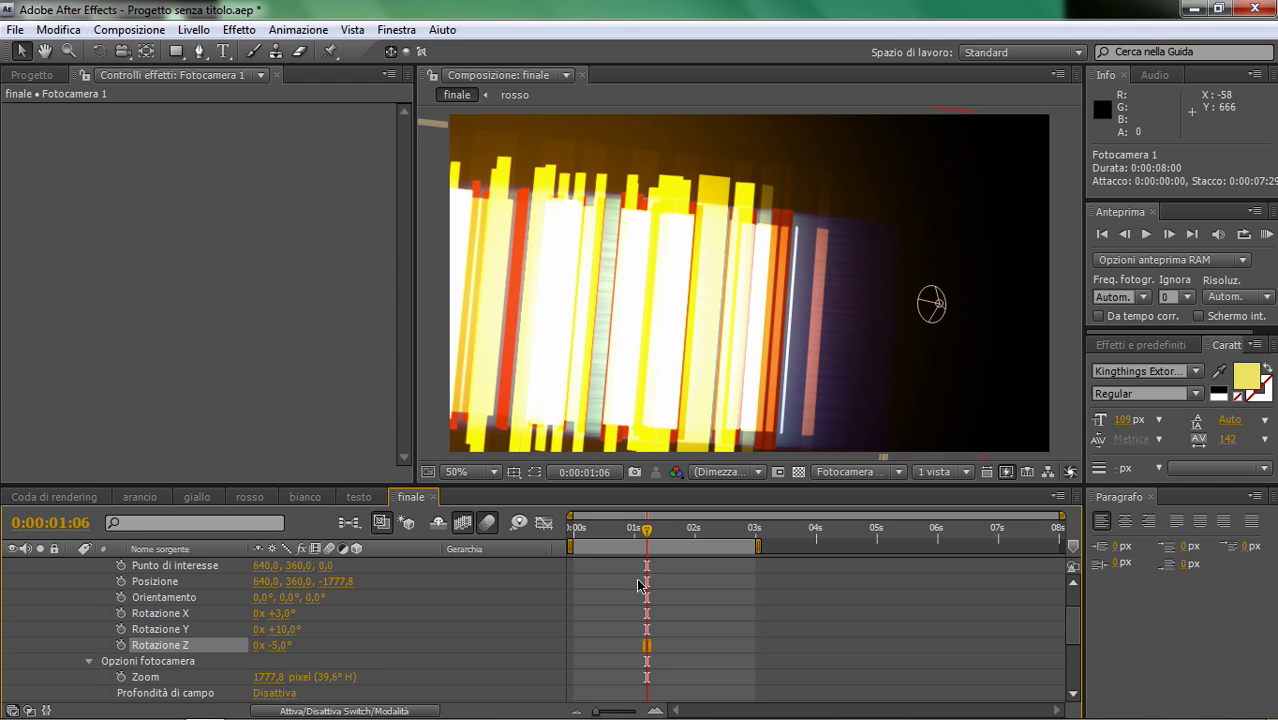
# Start keyframing Fotocamera 1's X, Y and Z rotations at 0:00:00:00.
pyautogui.moveTo(646, 530); pyautogui.dragTo(567, 535)
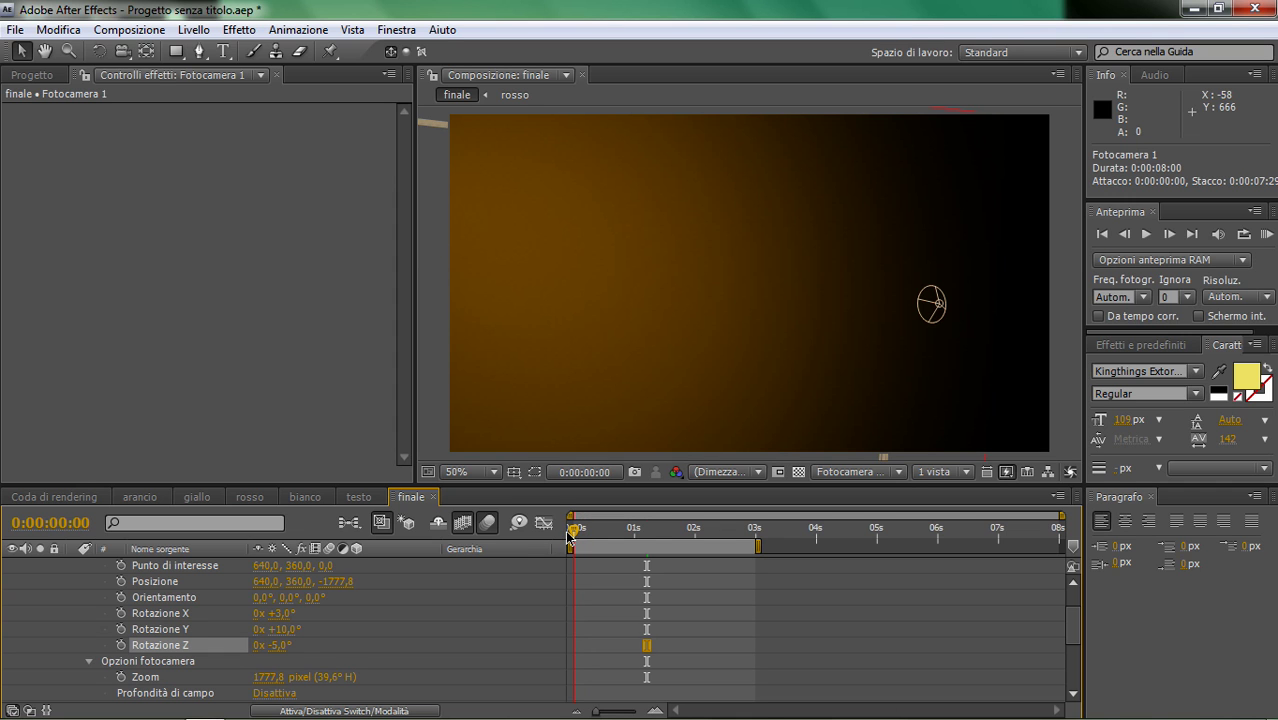
pyautogui.click(121, 628)
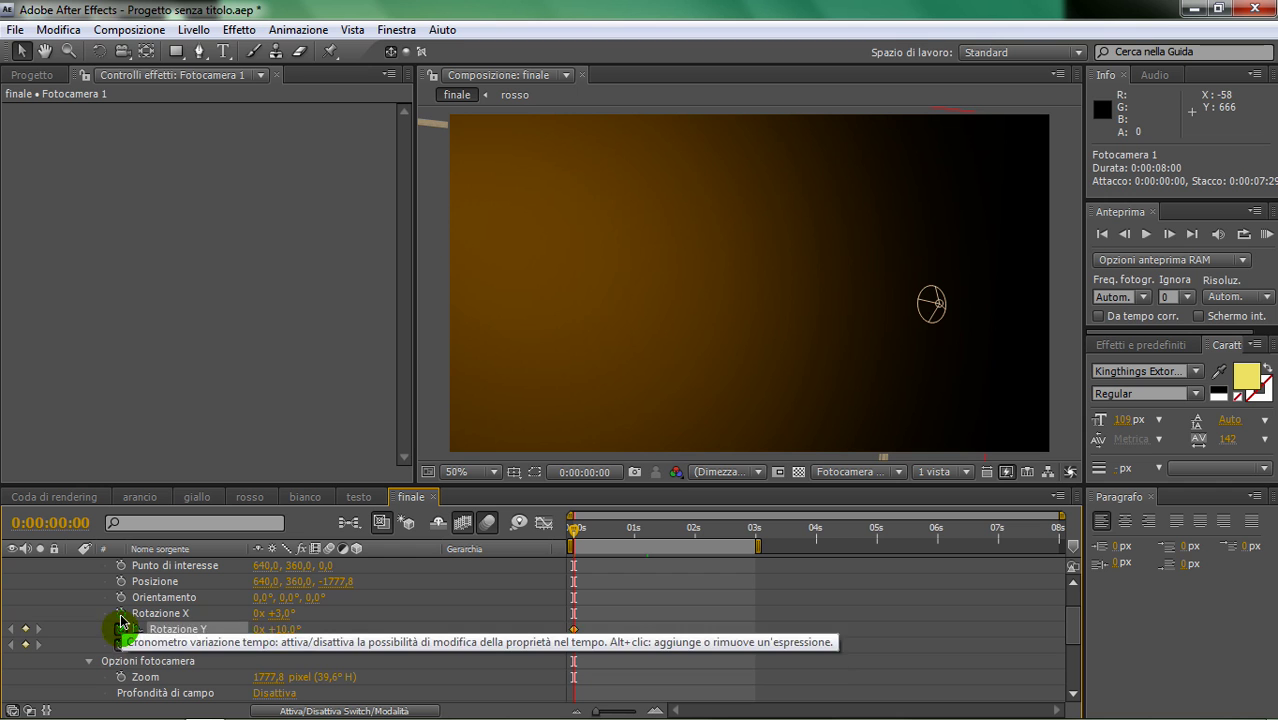
pyautogui.click(121, 613)
# At 0:00:02:27, set Fotocamera 1's X and Z rotations to 0° and its Y rotation to -7°.
pyautogui.moveTo(577, 535); pyautogui.dragTo(751, 530)
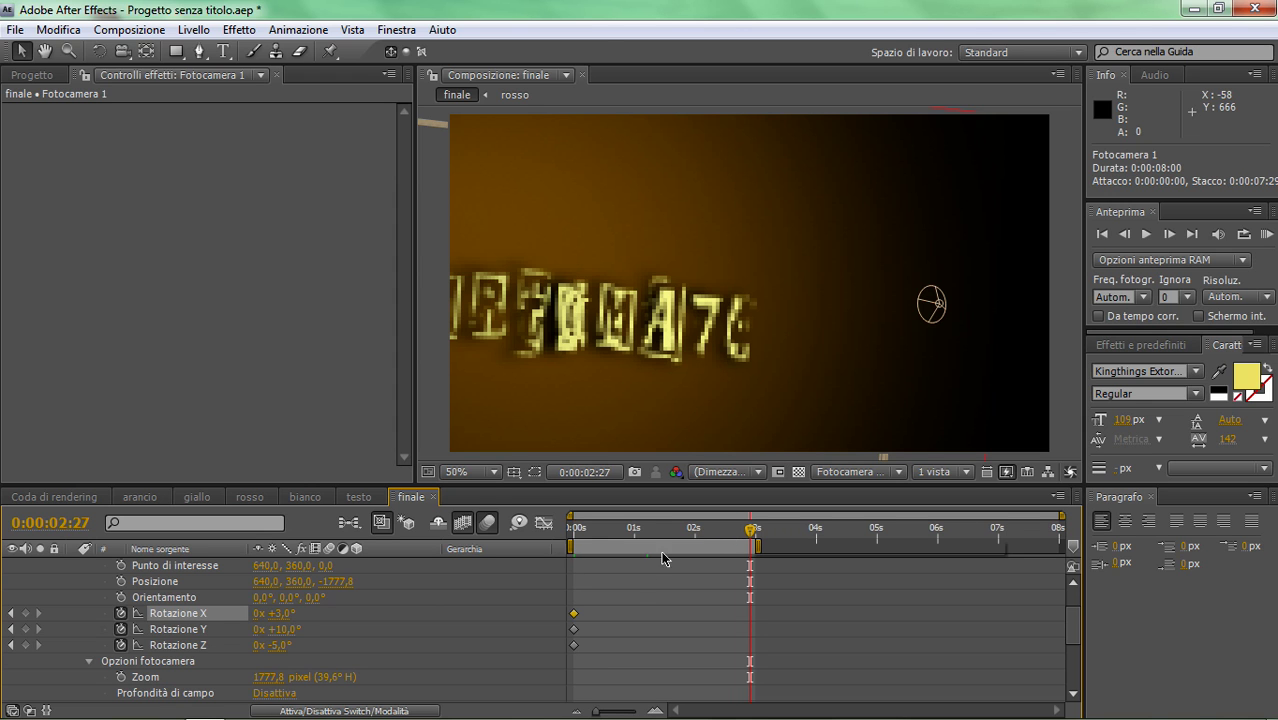
pyautogui.click(287, 612)
pyautogui.write('0')
pyautogui.press('Return')
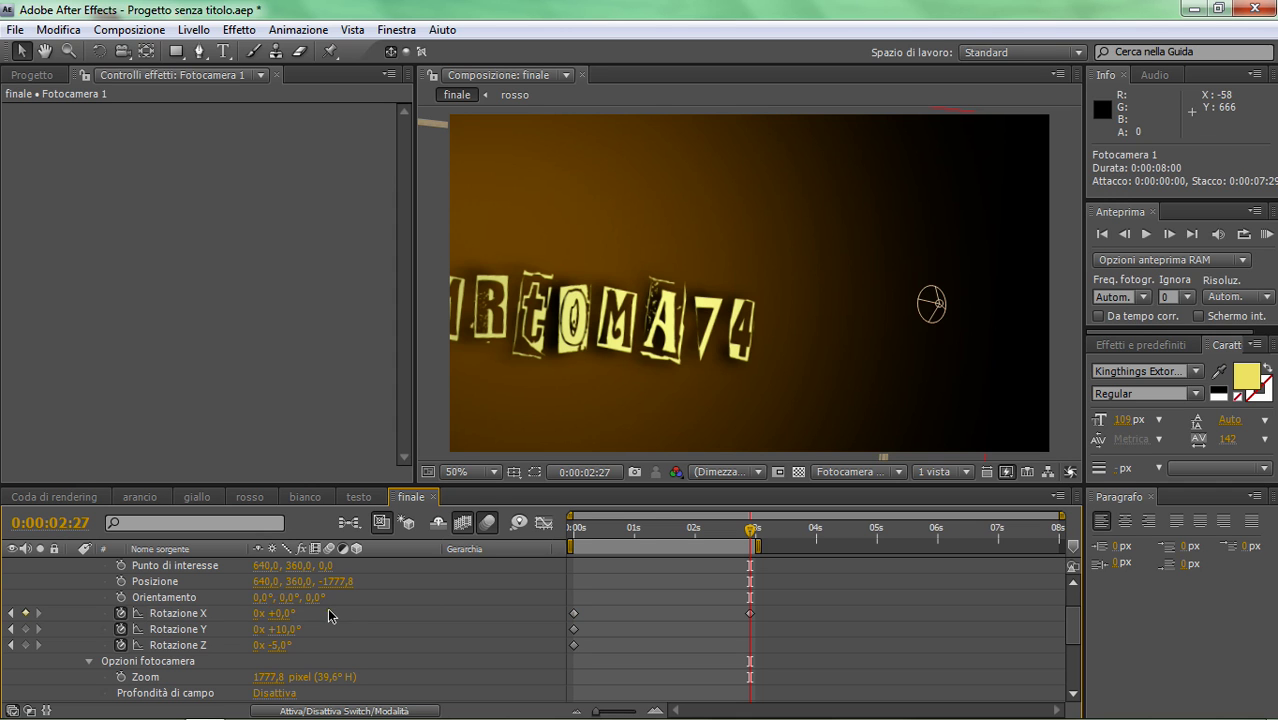
pyautogui.click(287, 630)
pyautogui.write('0')
pyautogui.press('Return')
pyautogui.click(281, 648)
pyautogui.write('0')
pyautogui.press('Return')
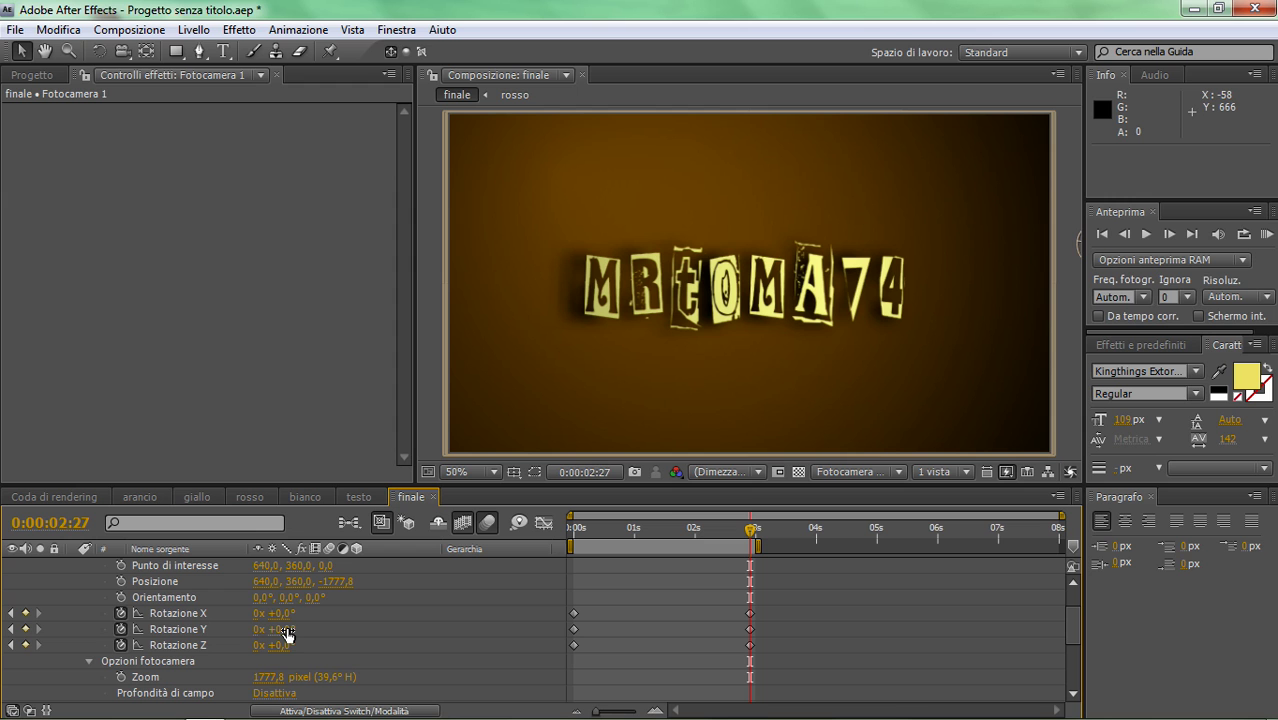
pyautogui.moveTo(288, 629); pyautogui.dragTo(287, 629)
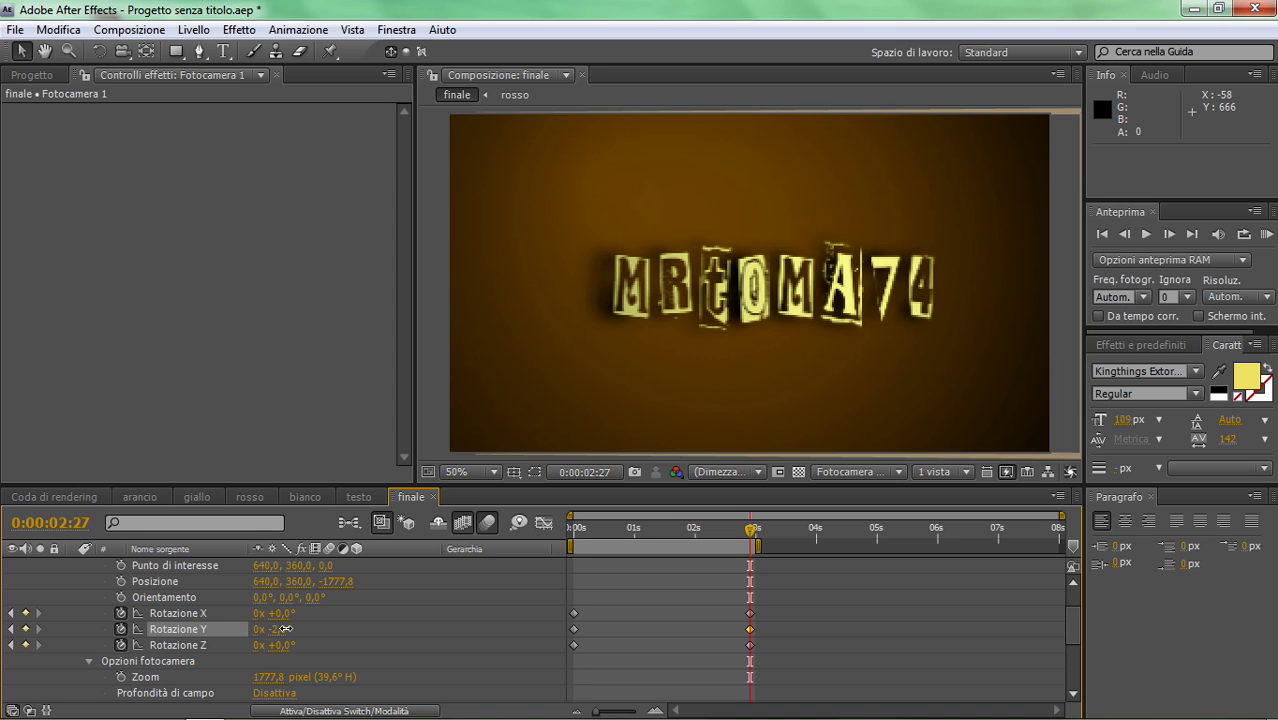
pyautogui.moveTo(286, 628); pyautogui.dragTo(281, 629)
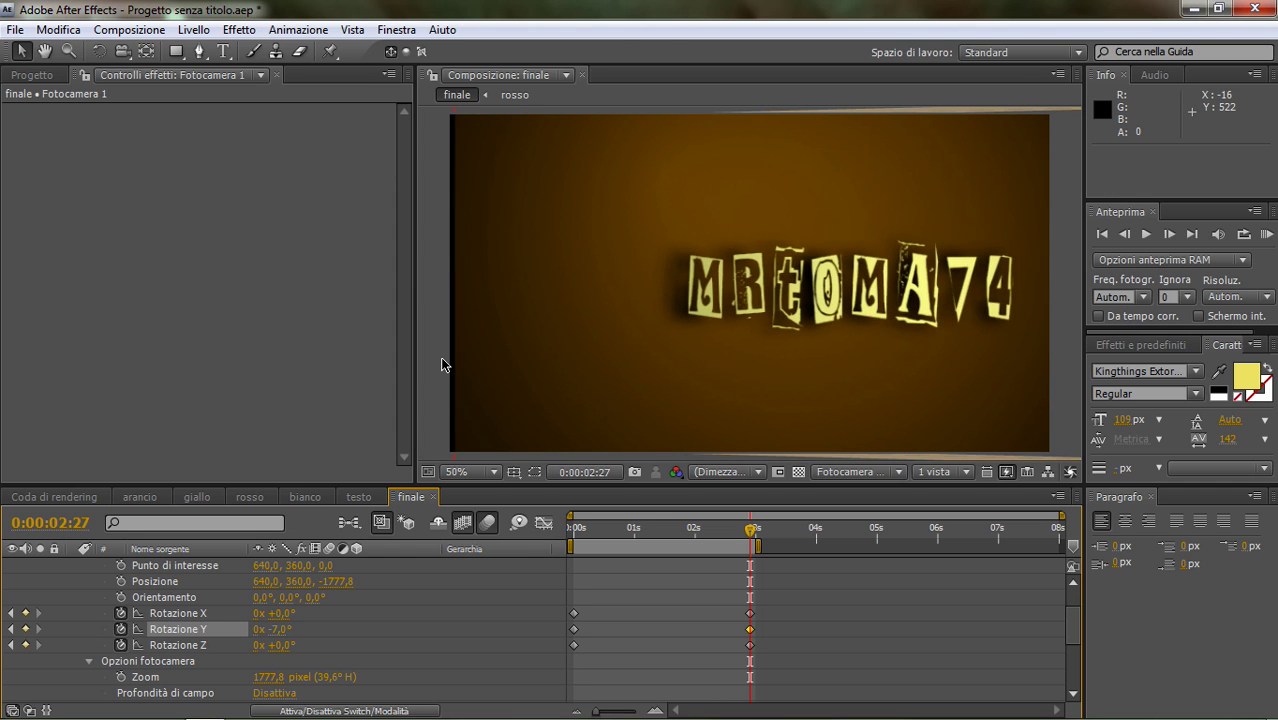
# Scale the Bianco tinta unita 2 background to about 154% by 163% and check its coverage at the start of the composition.
pyautogui.press(',')
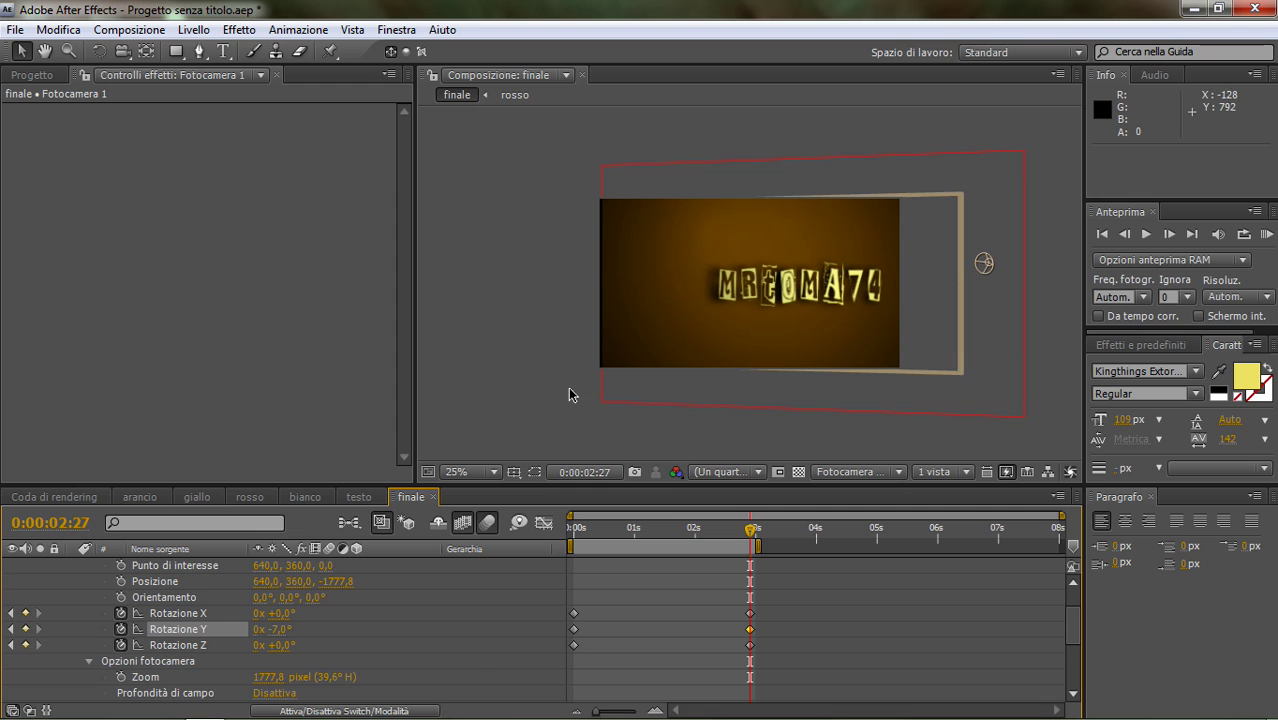
pyautogui.scroll(-3, 197, 637)
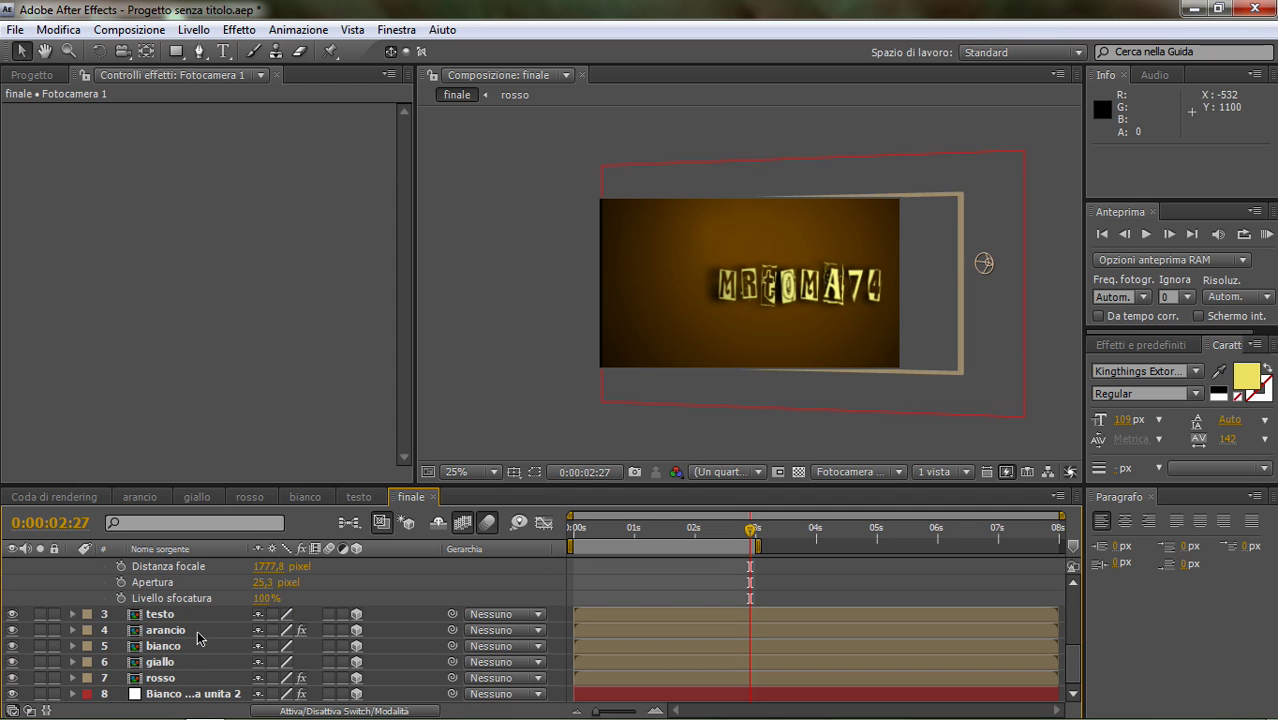
pyautogui.click(150, 694)
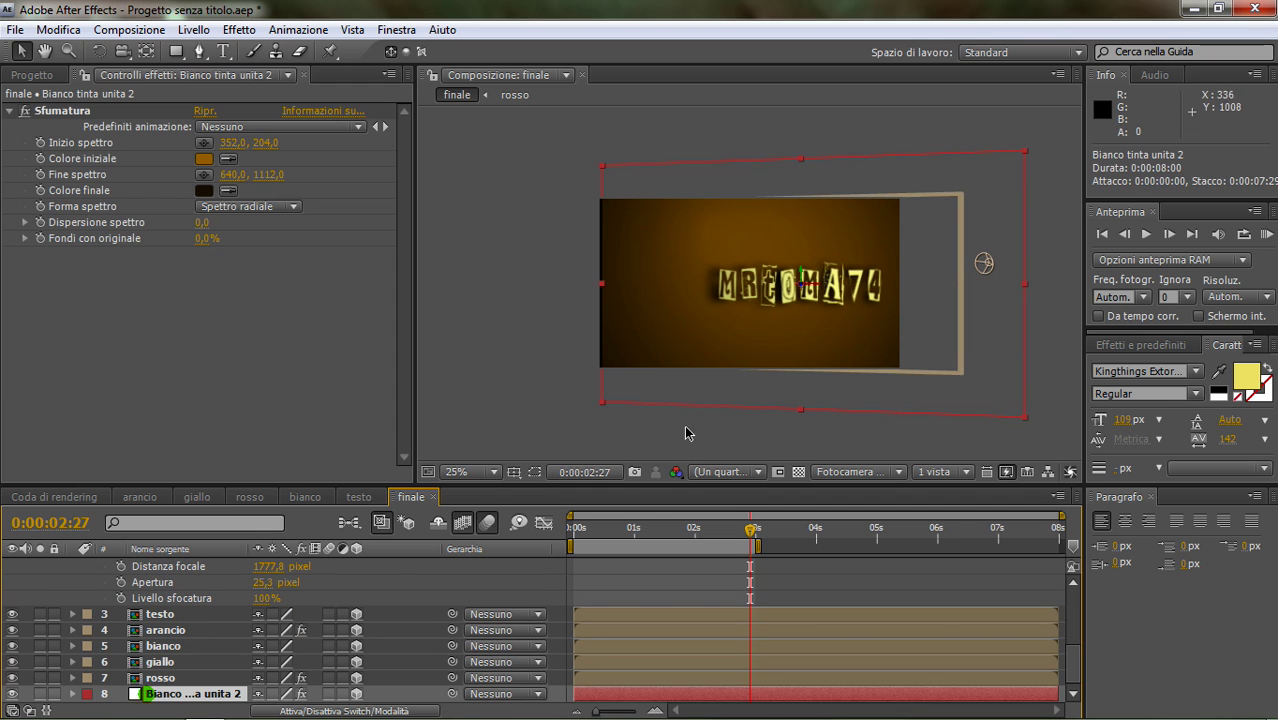
pyautogui.moveTo(602, 404); pyautogui.dragTo(594, 414)
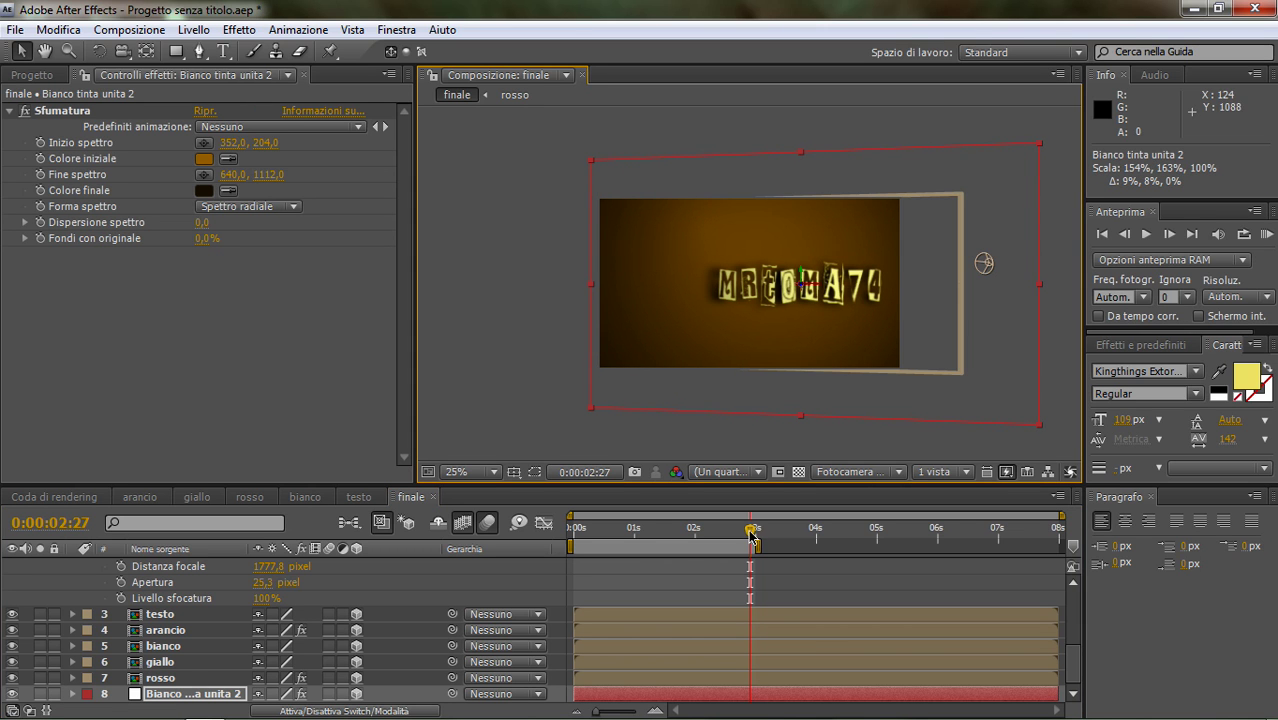
pyautogui.moveTo(751, 533); pyautogui.dragTo(568, 525)
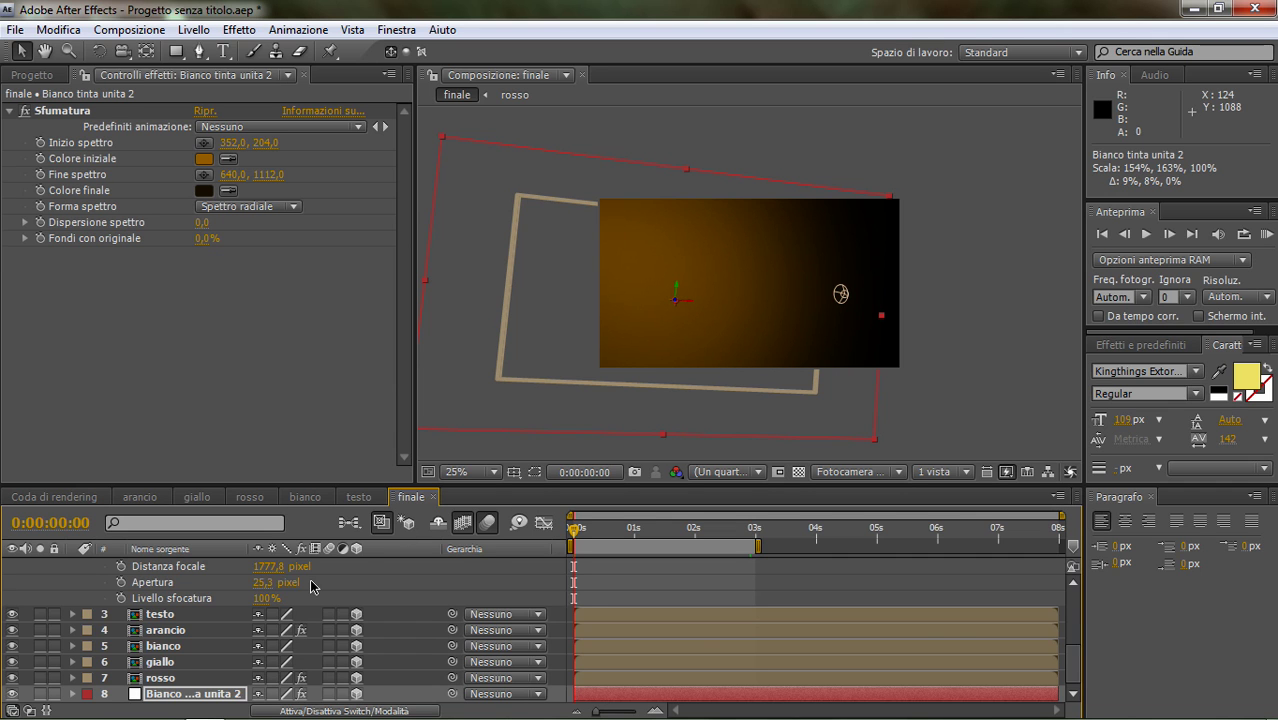
# Set Fotocamera 1's Zoom to 3203.8 pixels and start keyframing it at 0:00:00:00.
pyautogui.scroll(1, 315, 587)
pyautogui.scroll(2, 772, 390)
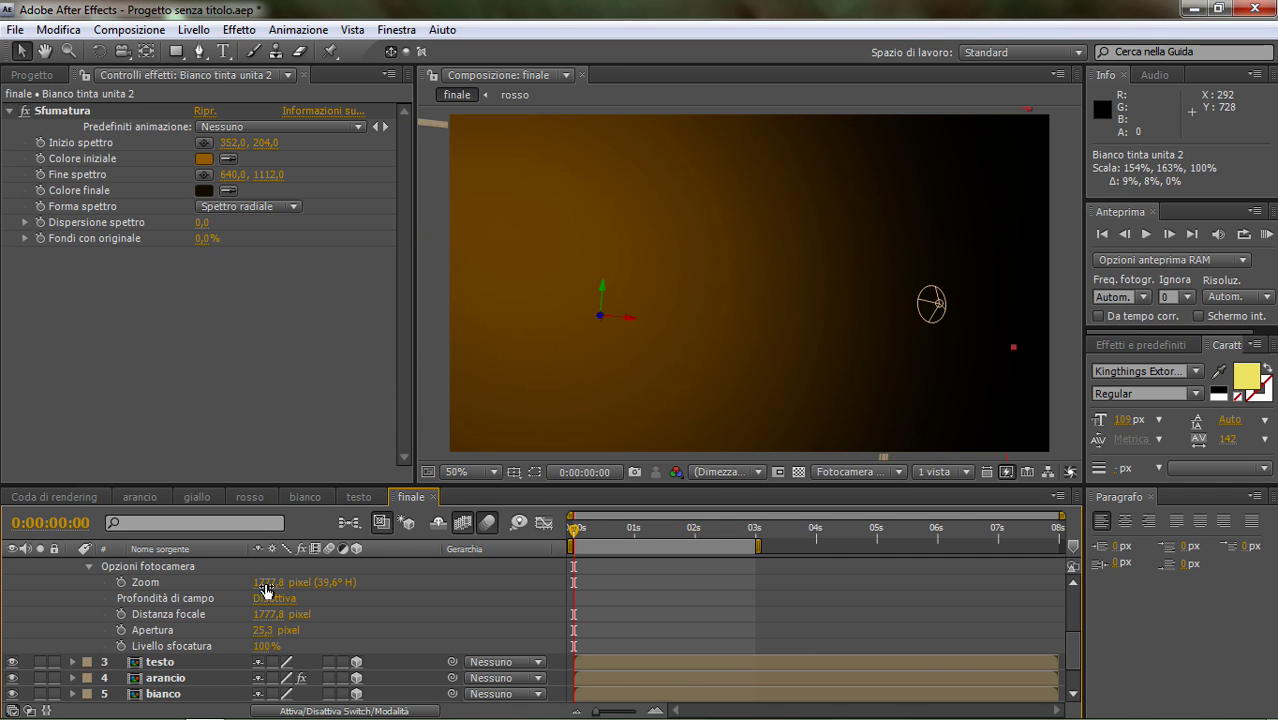
pyautogui.moveTo(576, 534); pyautogui.dragTo(632, 535)
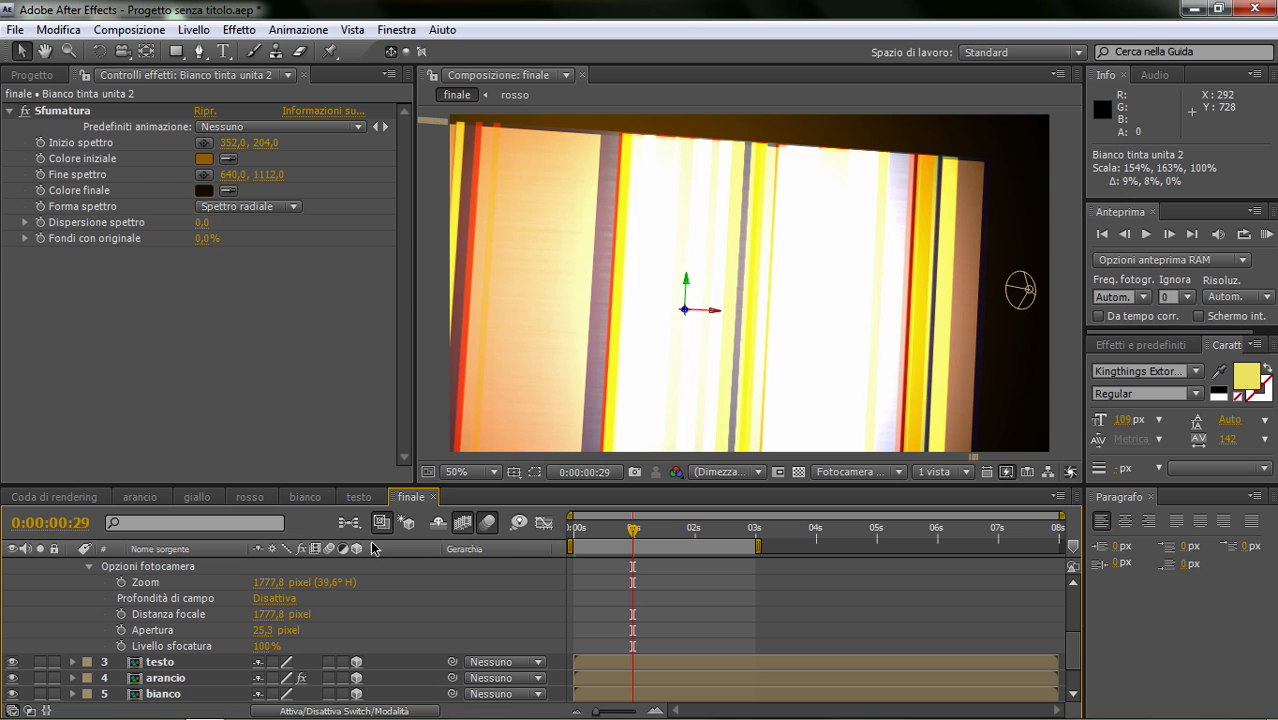
pyautogui.moveTo(281, 591); pyautogui.dragTo(1272, 612)
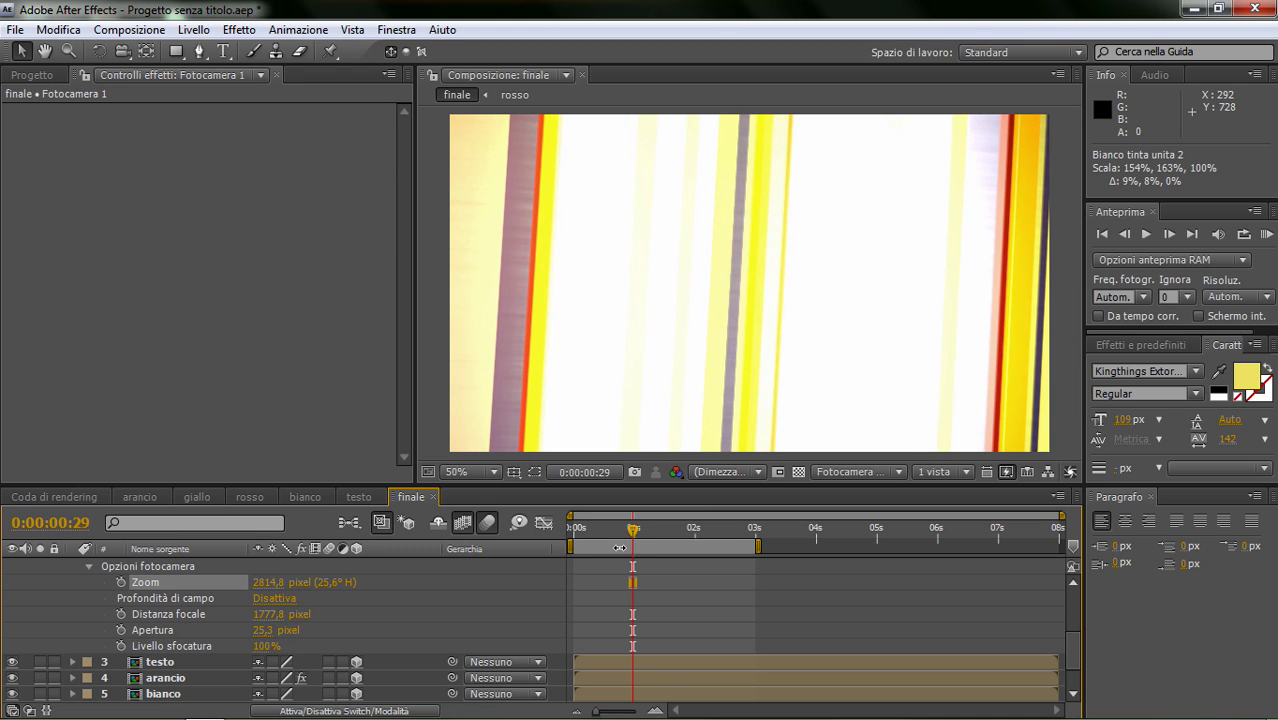
pyautogui.moveTo(268, 584); pyautogui.dragTo(654, 600)
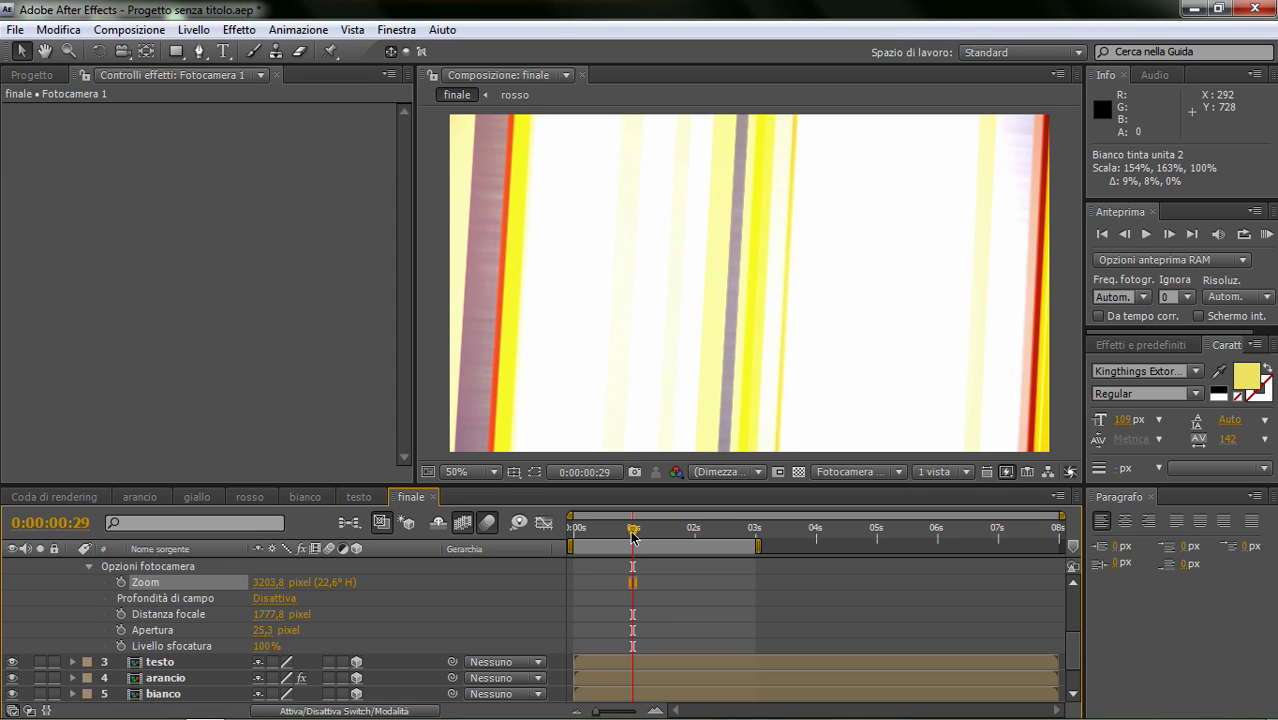
pyautogui.moveTo(632, 528); pyautogui.dragTo(568, 536)
pyautogui.click(121, 582)
# At 0:00:01:06, bring up the keyframe and reset options for Fotocamera 1's Zoom.
pyautogui.moveTo(576, 532); pyautogui.dragTo(648, 530)
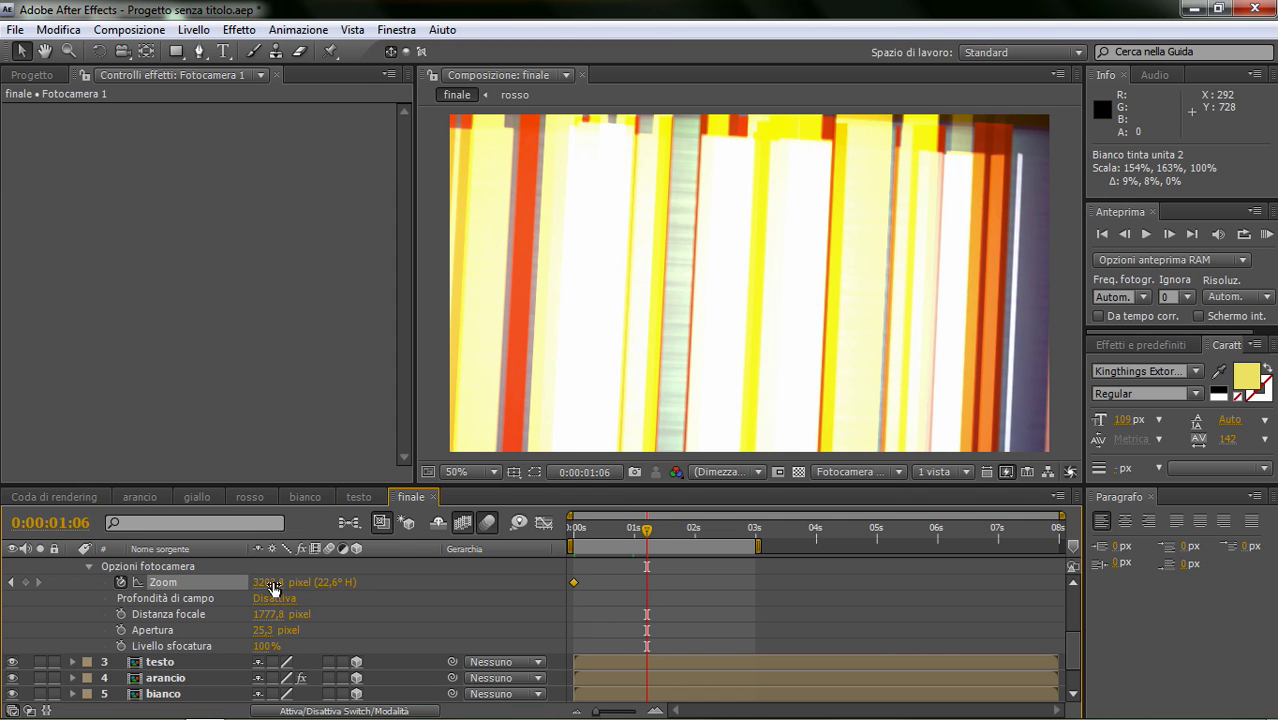
pyautogui.rightClick(159, 587)
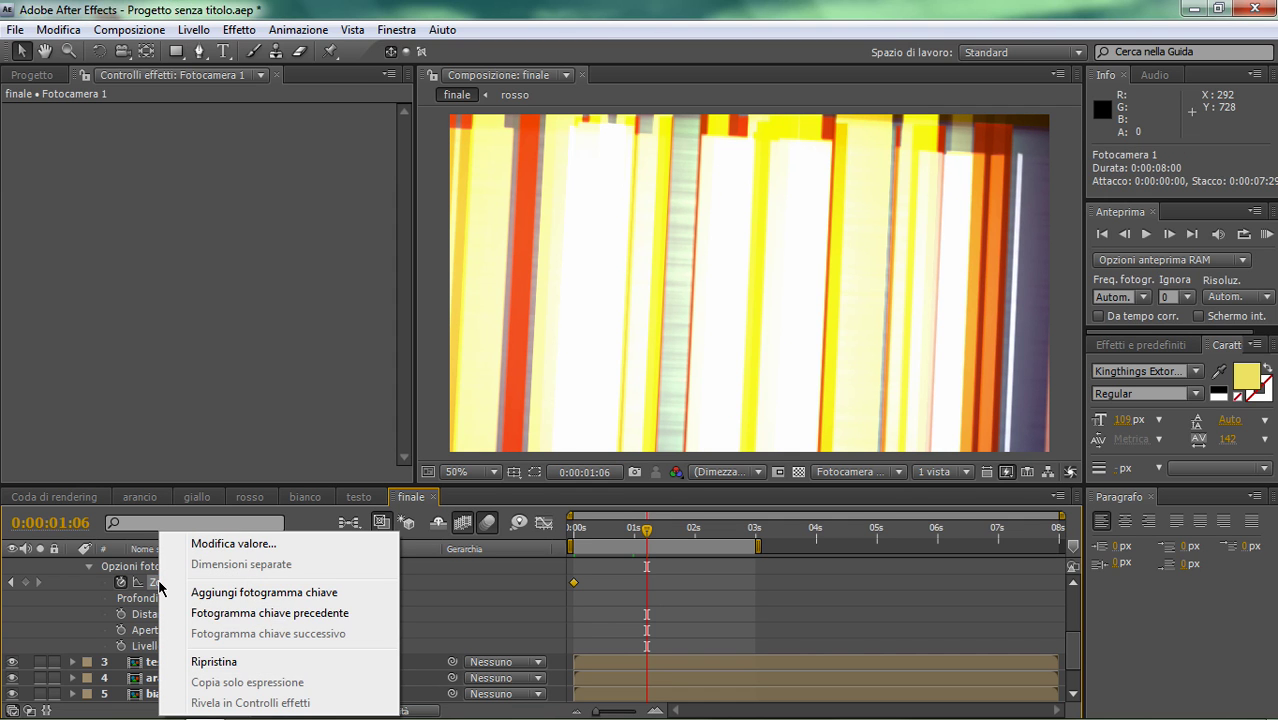